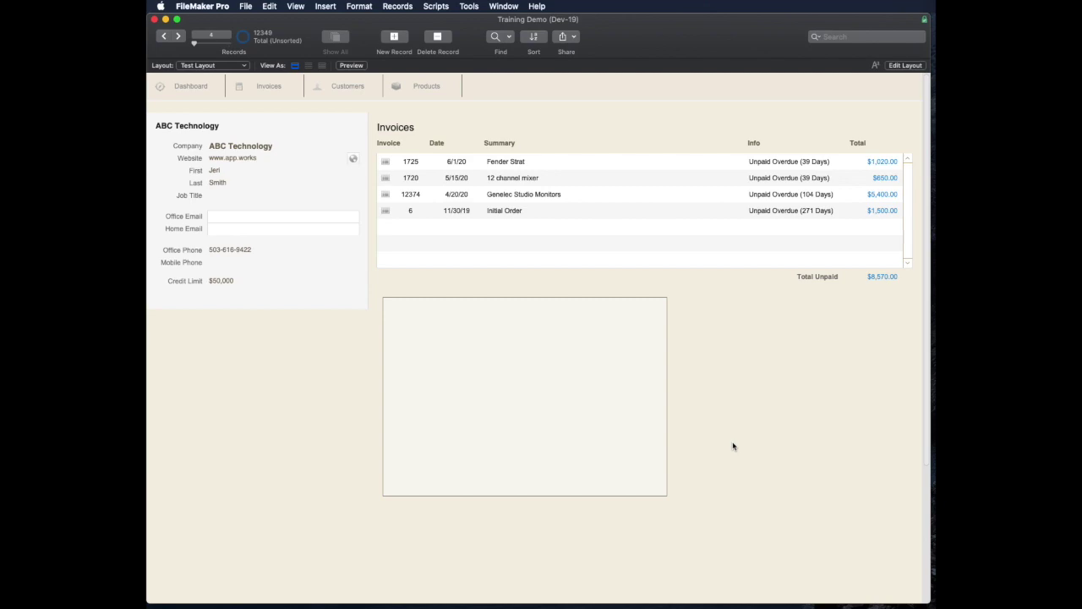
Switch Test Layout from Browse mode to Layout mode
click(300, 390)
key(super+l)
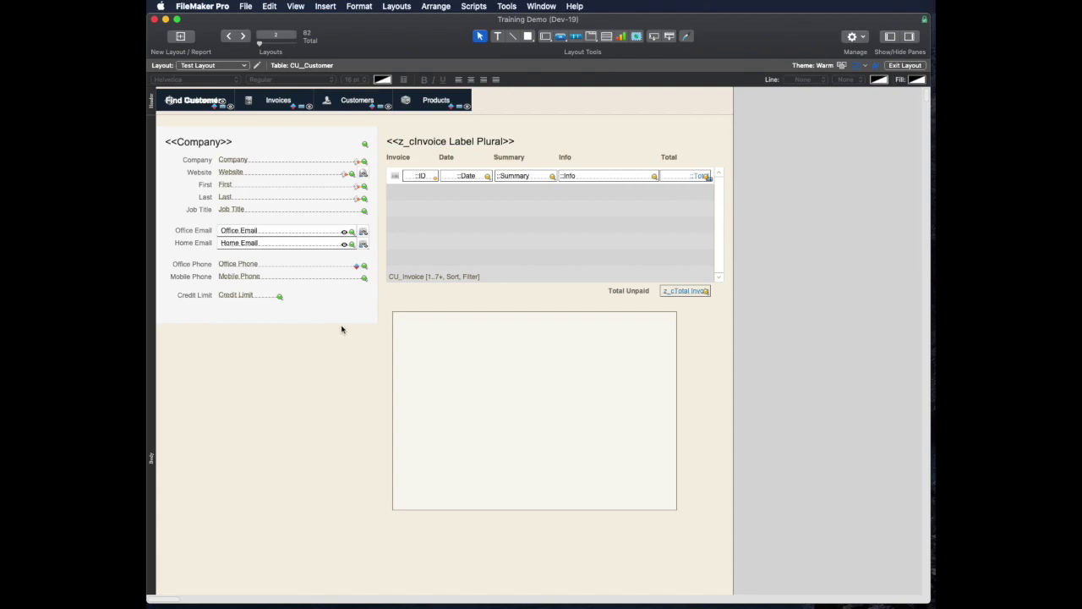
Duplicate the customer fields and labels from Company through Credit Limit, and delete the duplicates
drag(386, 338, 148, 141)
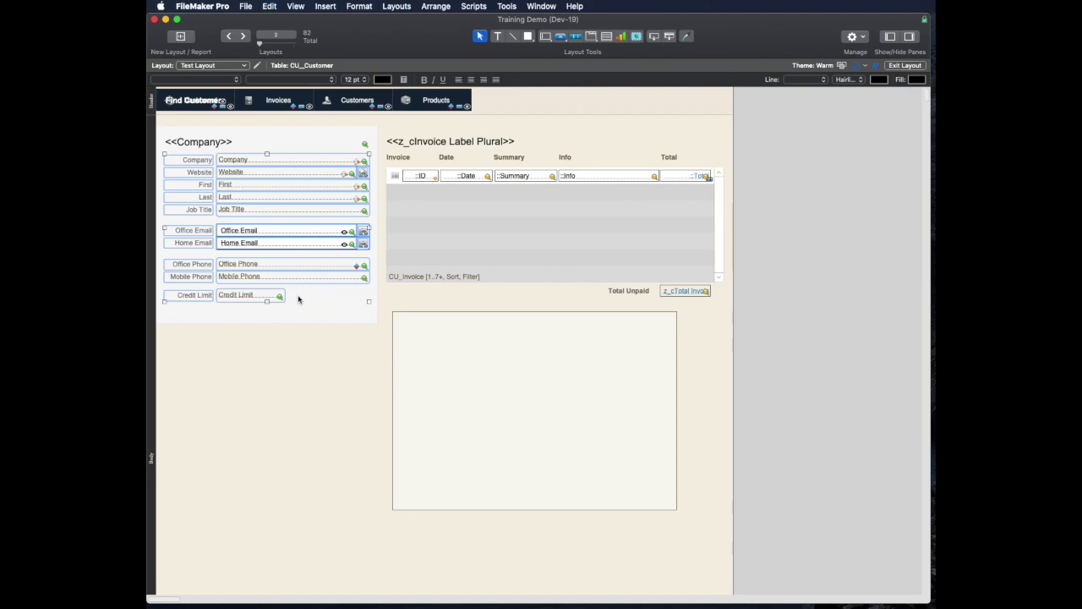
key(super+d)
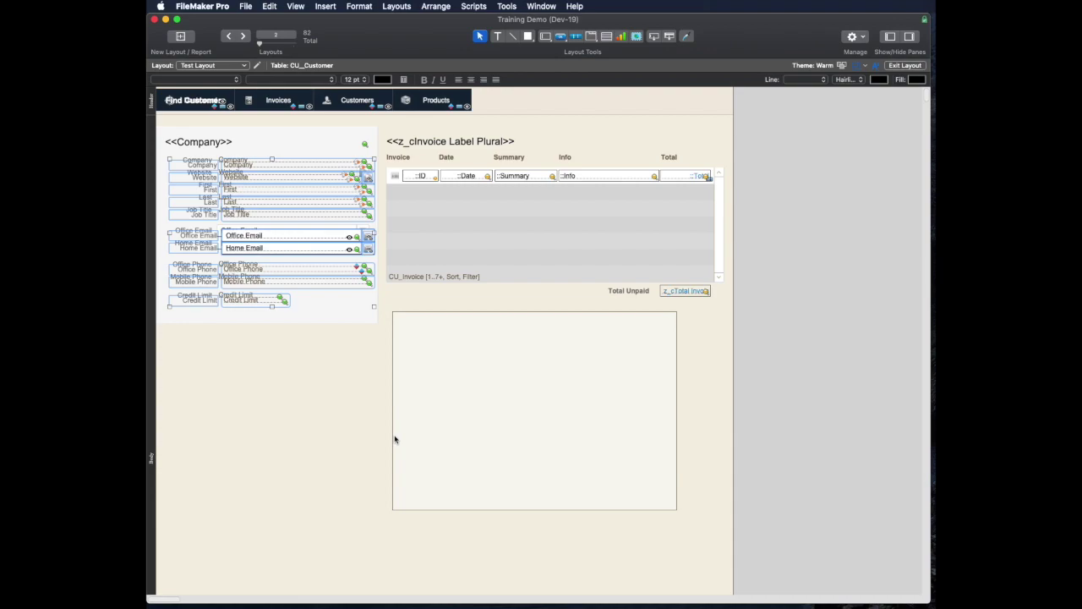
key(Delete)
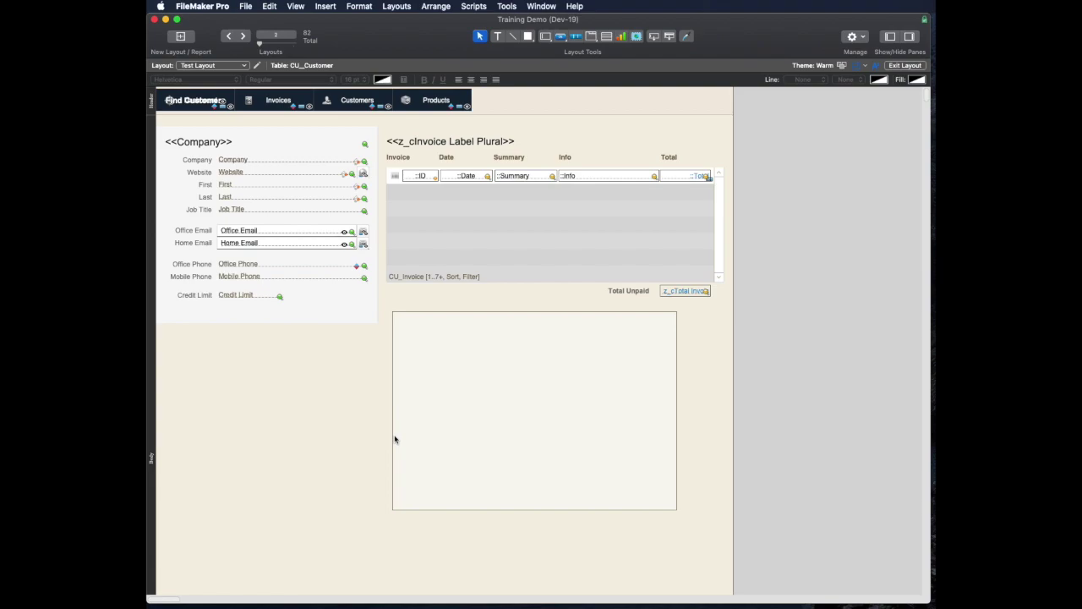
Copy the customer fields and labels from Company through Credit Limit, without their background panel, and paste them into the empty rectangle
click(372, 336)
drag(372, 337, 146, 153)
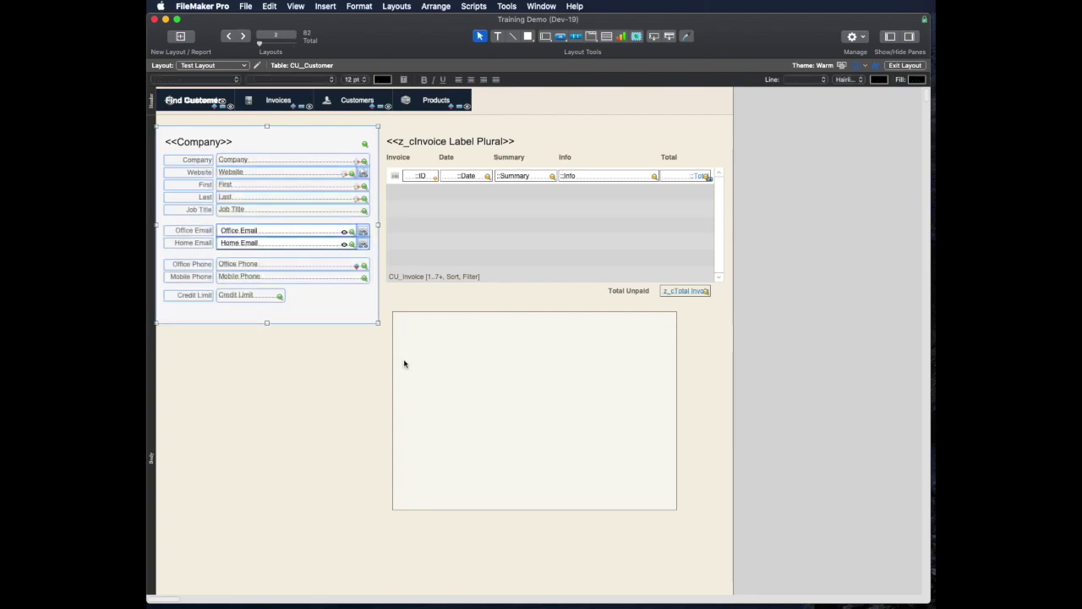
click(373, 350)
drag(381, 343, 145, 145)
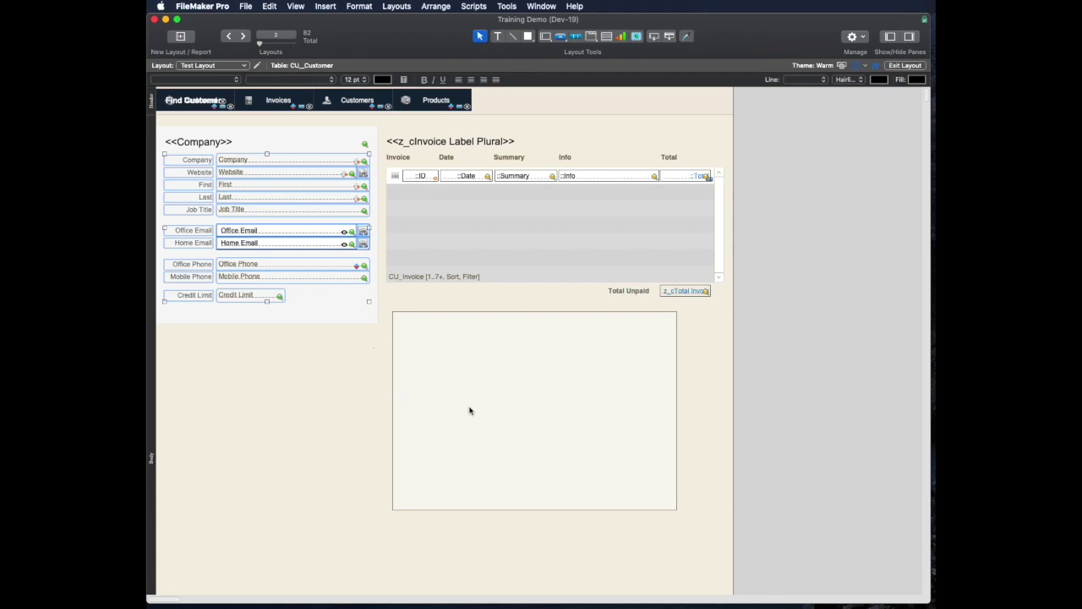
click(532, 415)
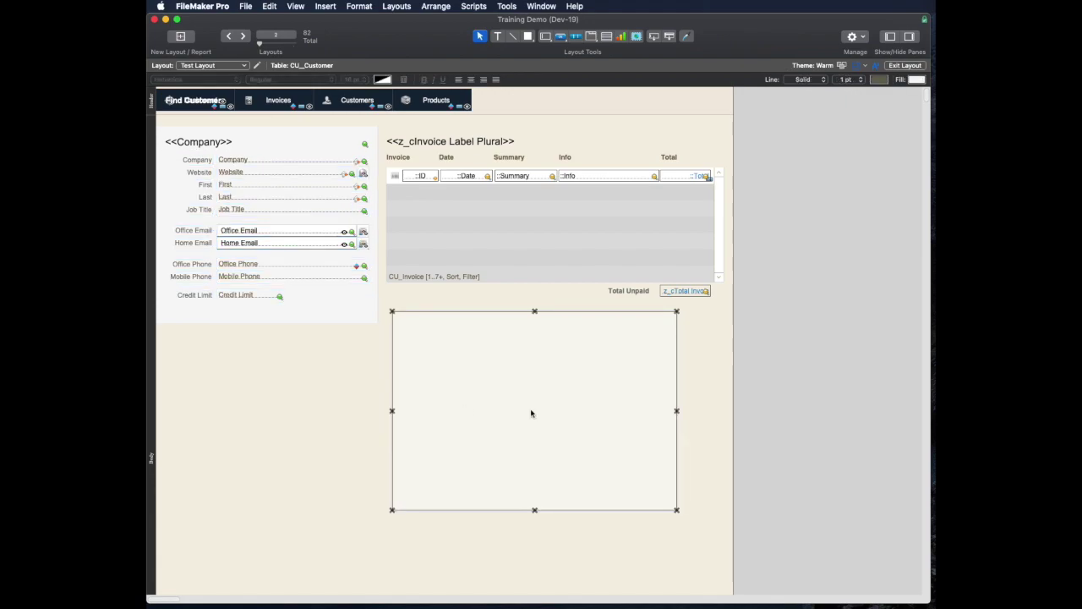
key(super+v)
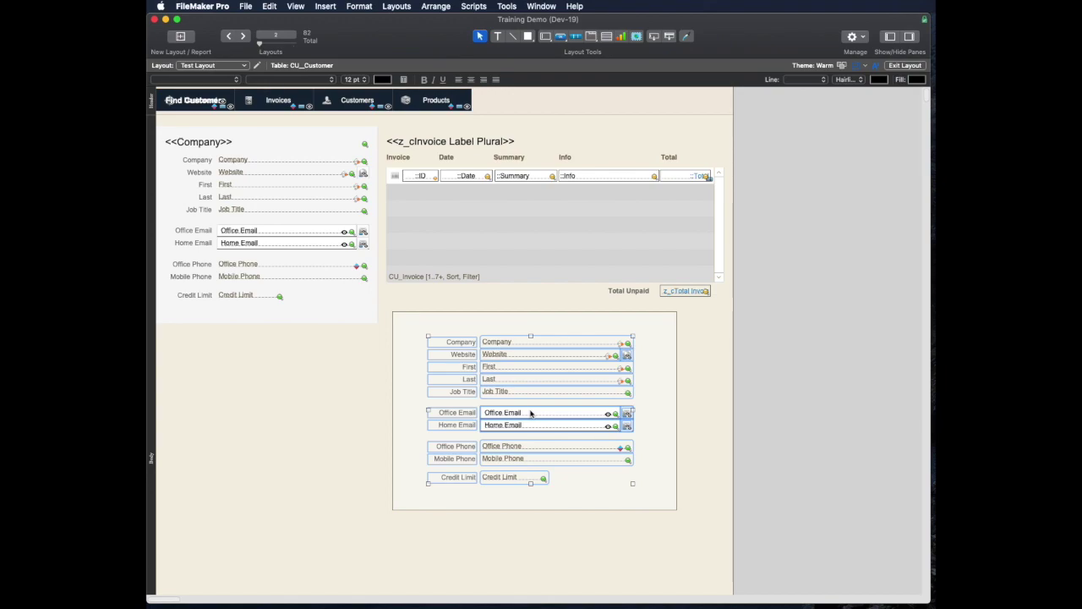
Move the pasted customer fields near the rectangle's upper-left corner, leaving a small margin, and fine-tune their position in small nudges
drag(514, 386, 511, 388)
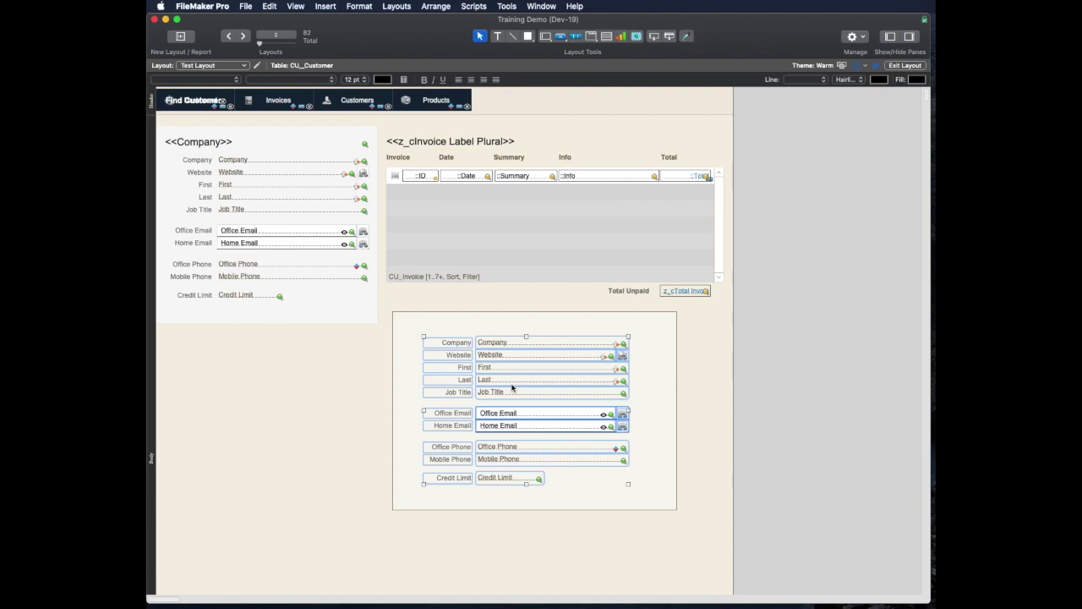
drag(512, 388, 510, 385)
key(Left)
key(Left)
key(Left)
key(Left)
key(Up)
key(Up)
key(Up)
key(Up)
key(Up)
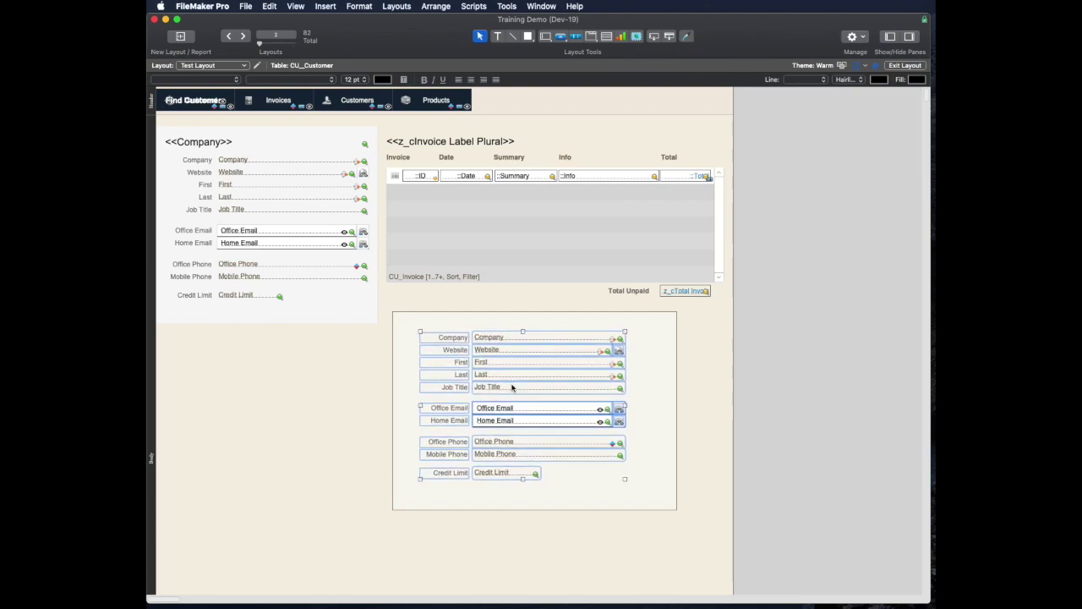
drag(494, 339, 477, 334)
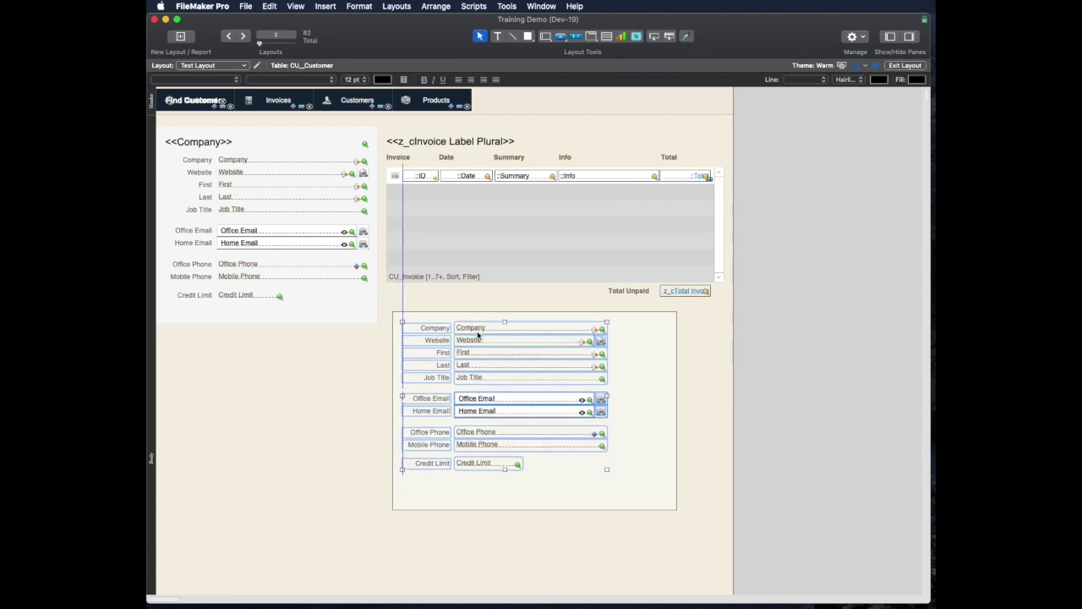
key(Right)
key(Right)
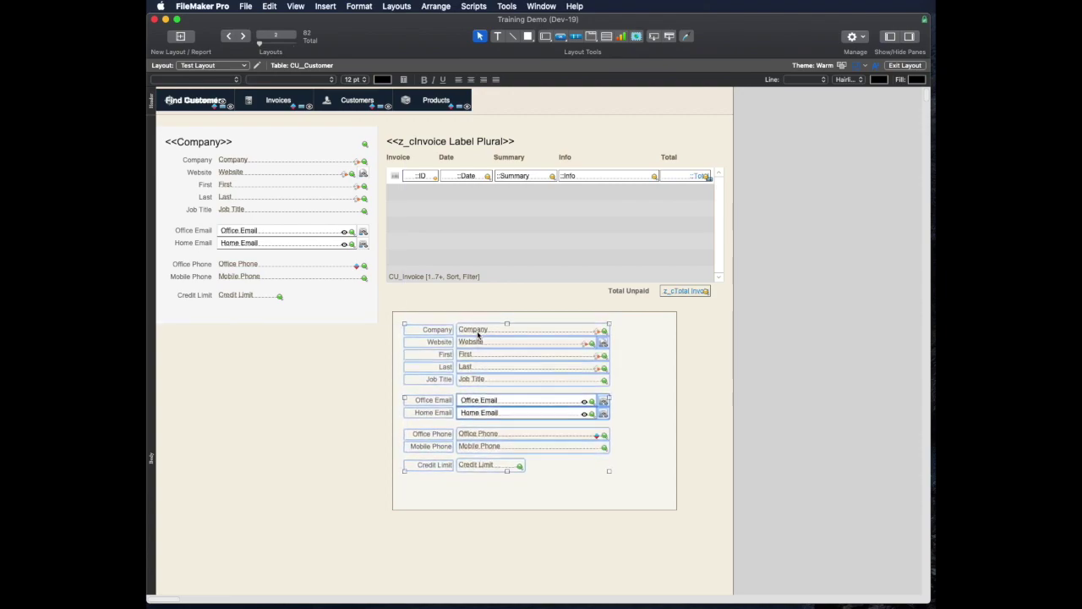
key(Down)
key(Down)
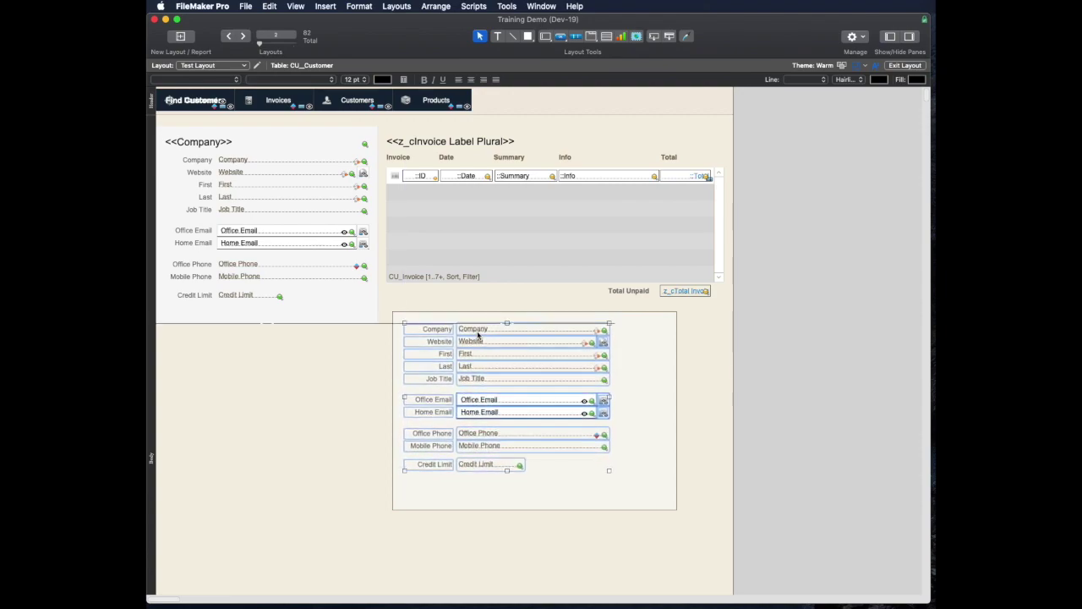
key(Right)
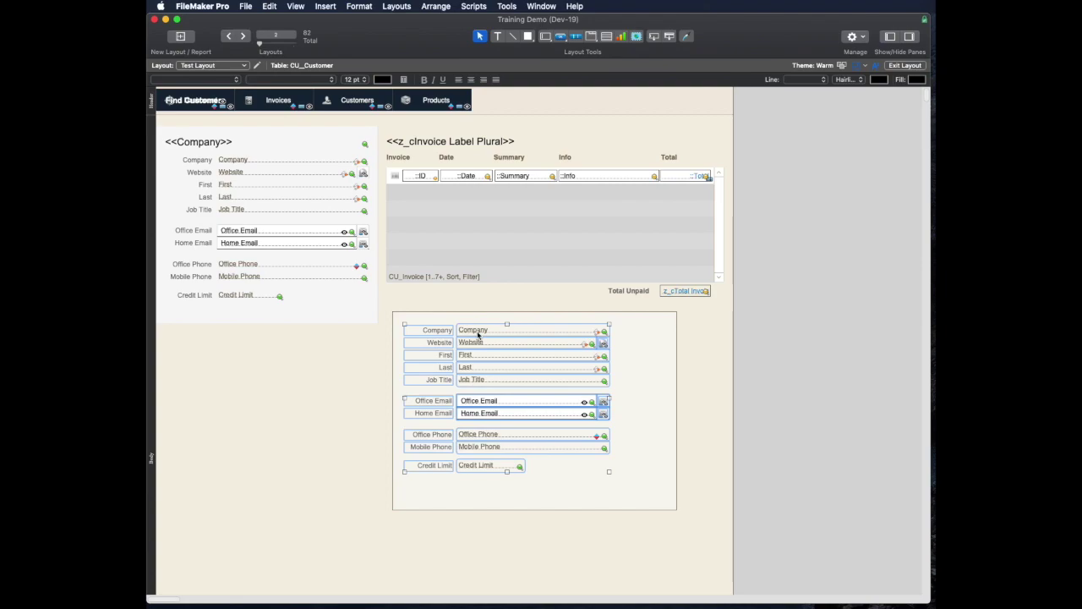
Return to Browse mode and copy the company name ABC Technology from the Company field
key(super+b)
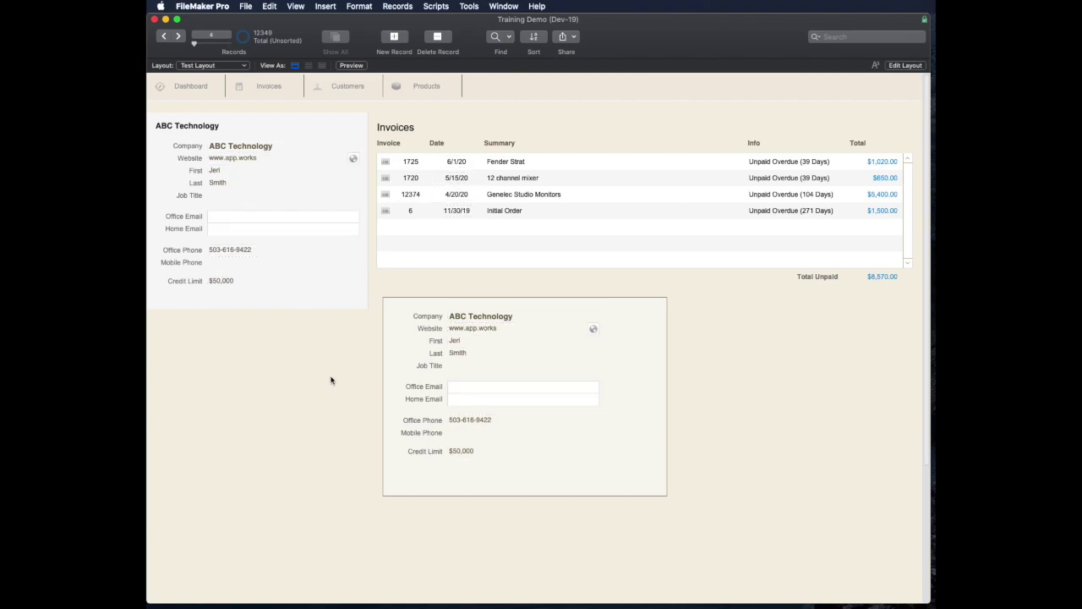
click(292, 147)
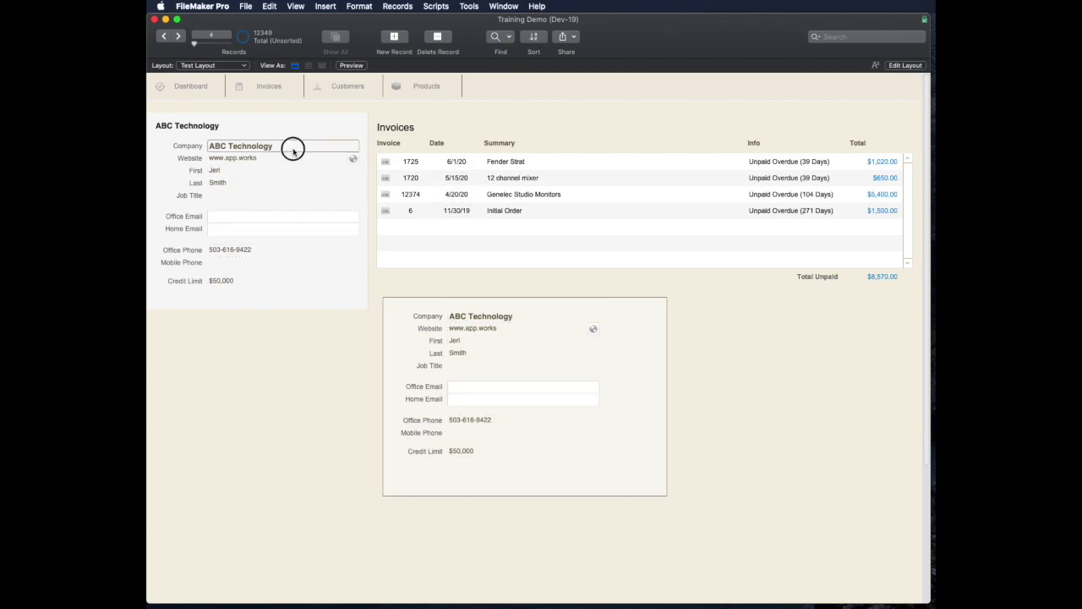
drag(341, 154, 183, 145)
key(super+c)
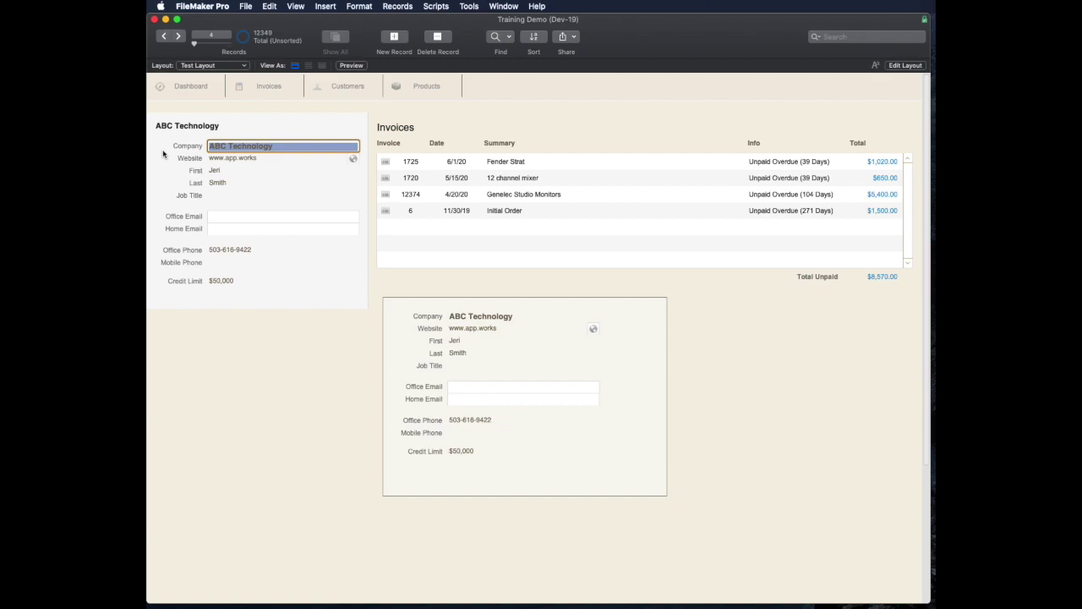
click(265, 382)
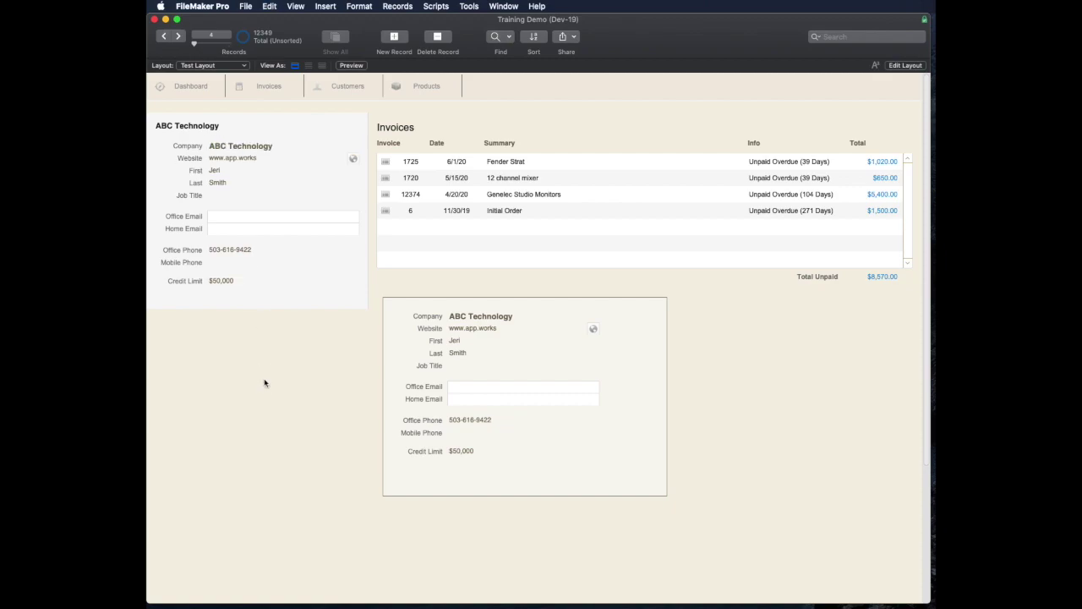
Paste the company name into Office Email with and without its text style, undoing each trial, and finish with the unstyled paste
click(284, 218)
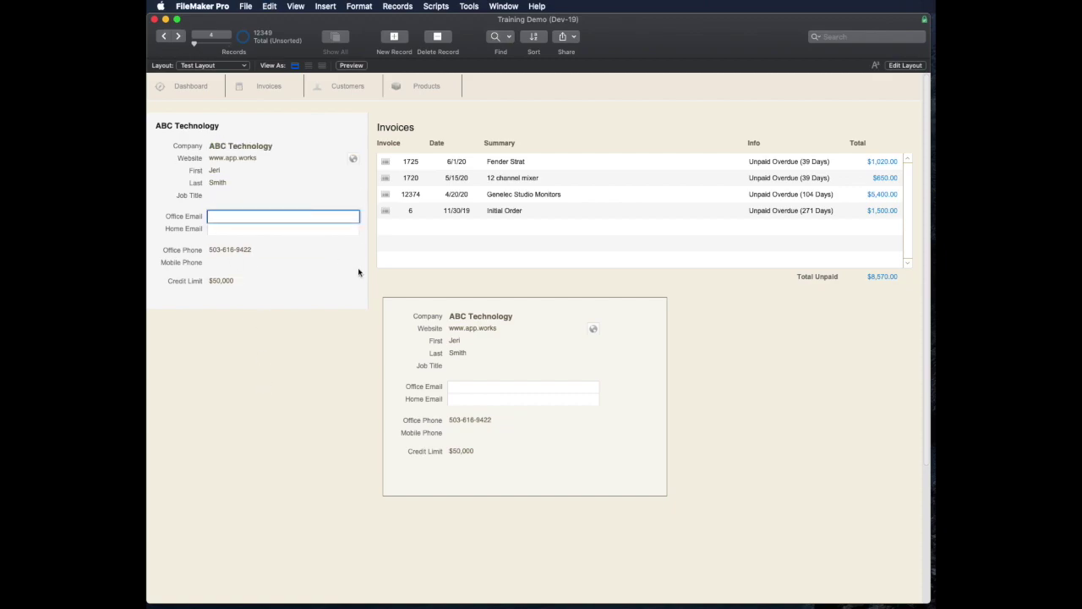
key(super+v)
key(super+z)
key(super+alt+shift+v)
key(super+z)
key(super+v)
key(super+z)
key(super+alt+shift+v)
Go back to Layout mode on Test Layout
key(super+l)
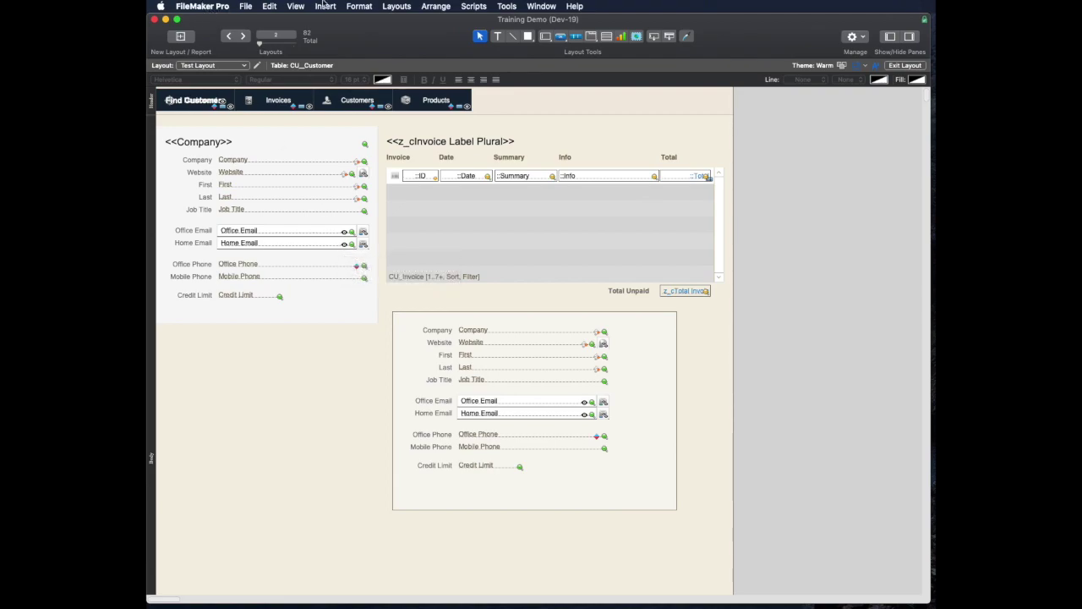
Duplicate Test Layout, and delete the resulting Test Layout Copy in Manage Layouts
click(385, 6)
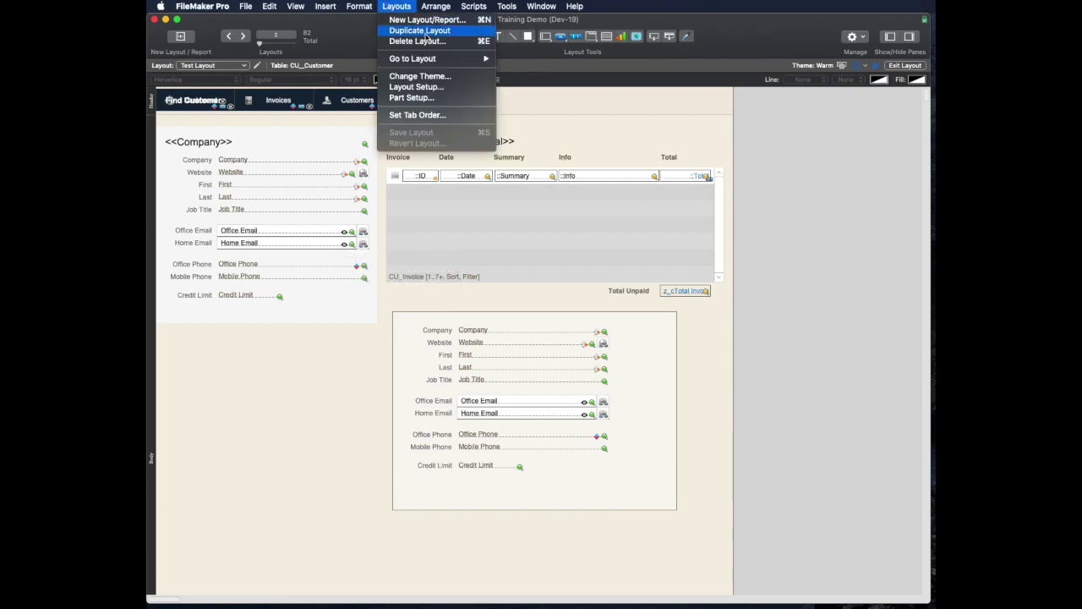
click(418, 41)
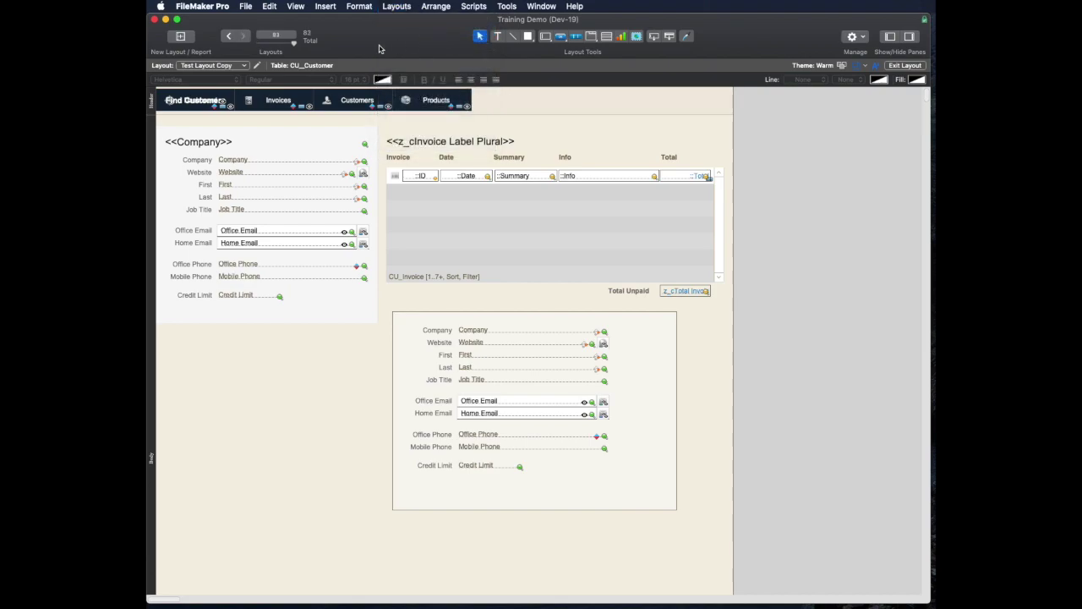
click(224, 66)
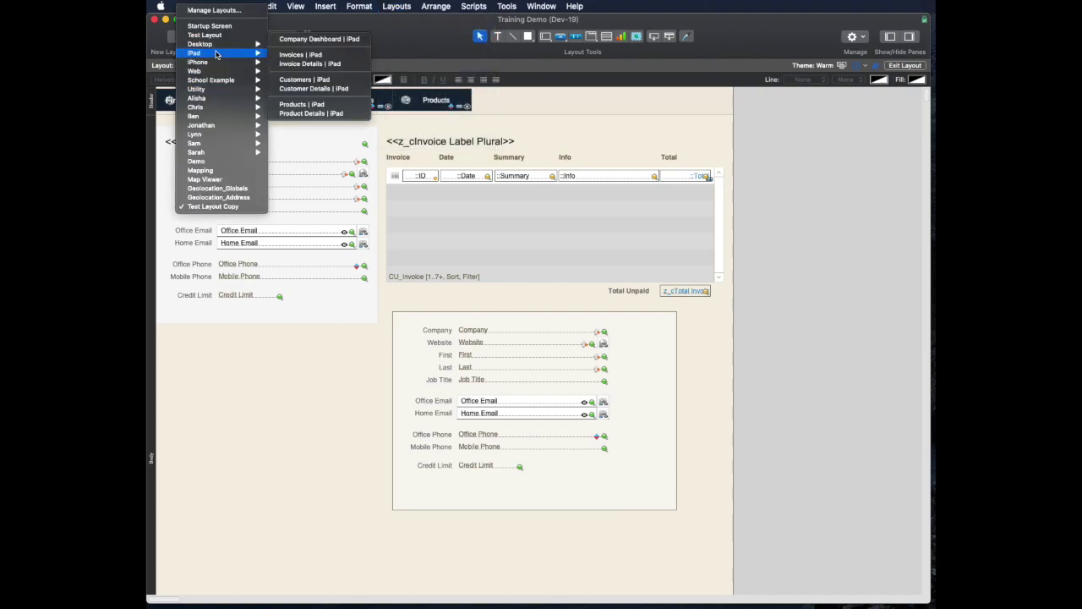
click(212, 9)
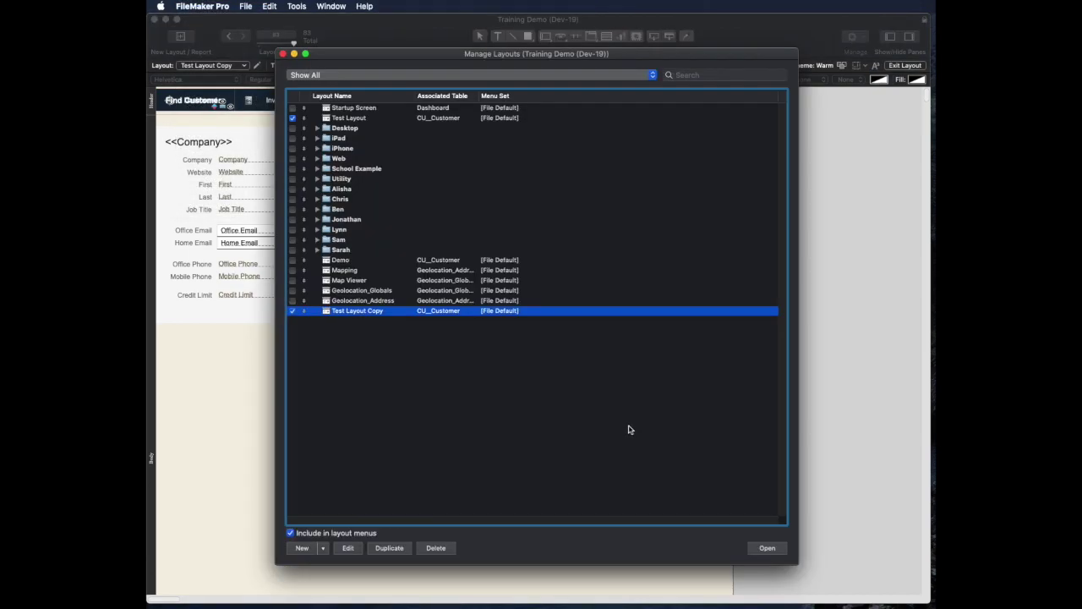
click(412, 355)
click(371, 120)
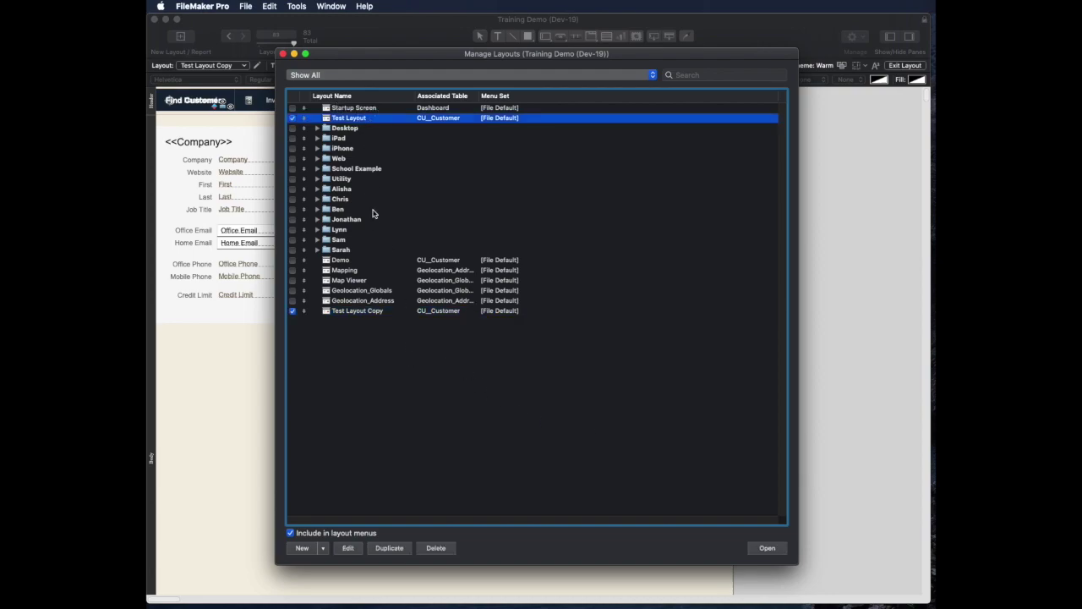
click(378, 312)
click(448, 547)
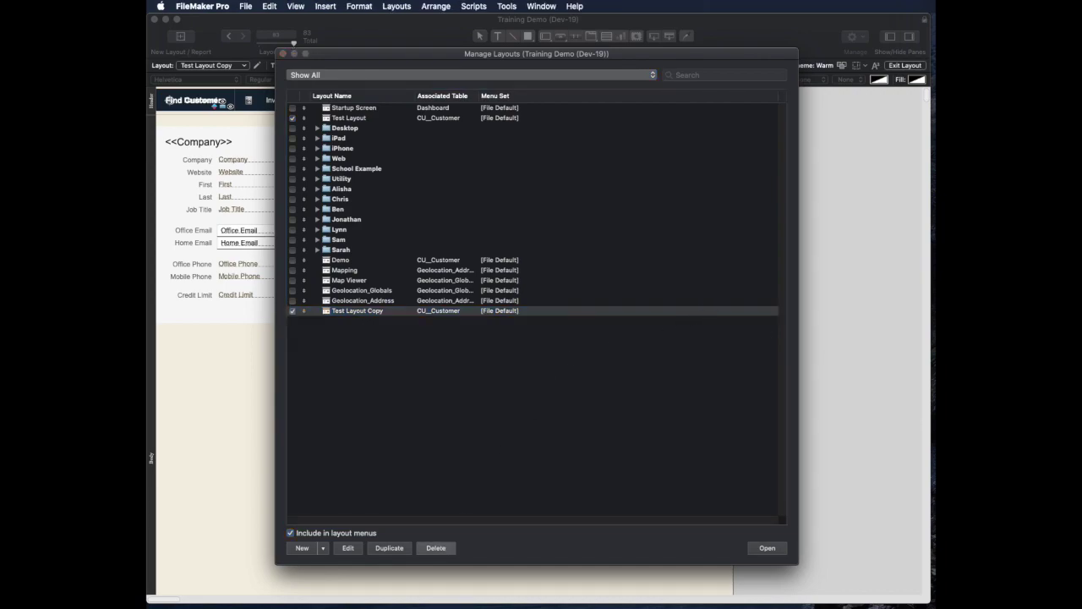
click(541, 220)
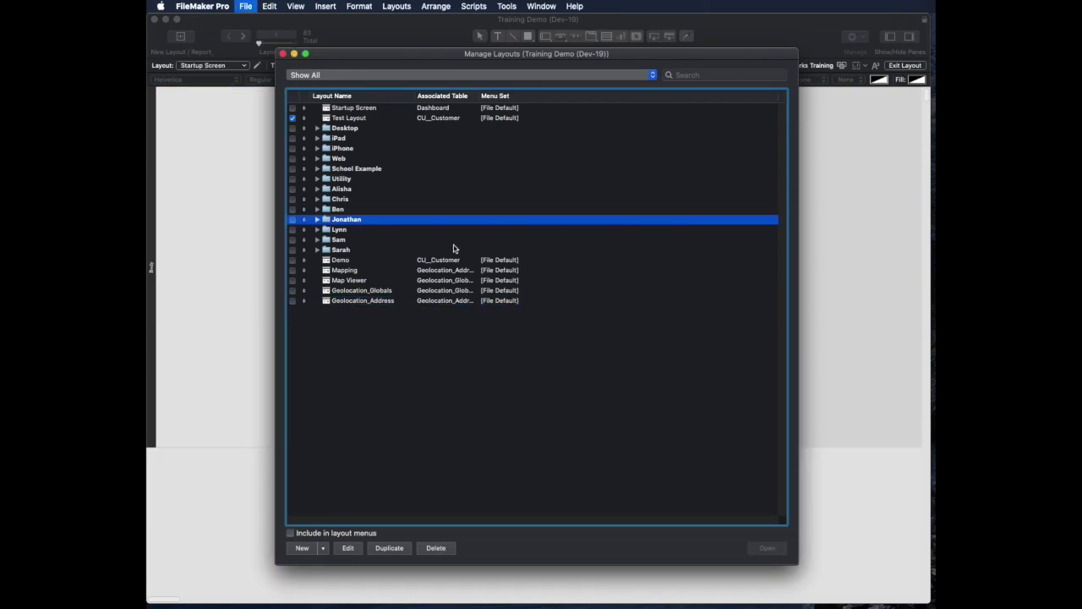
key(Escape)
Return to Test Layout and duplicate it from within Manage Layouts
click(213, 66)
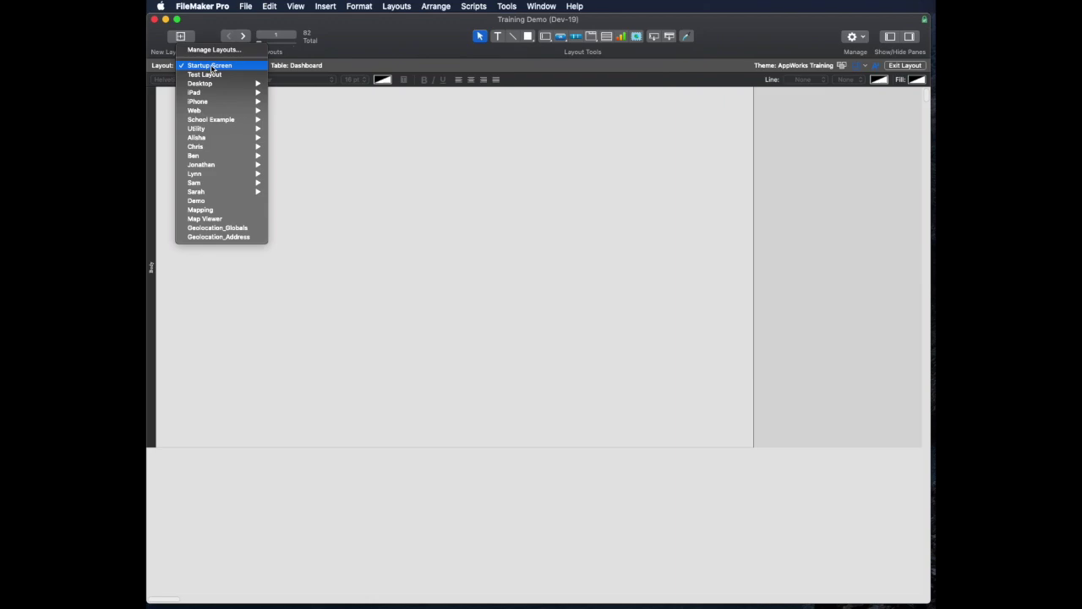
click(213, 75)
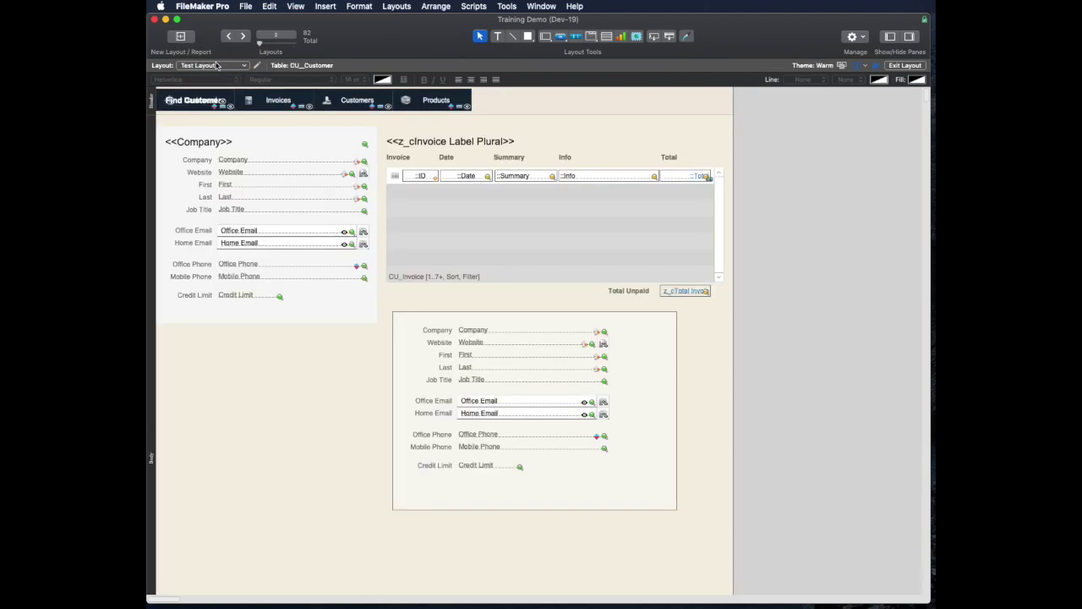
click(218, 66)
click(215, 40)
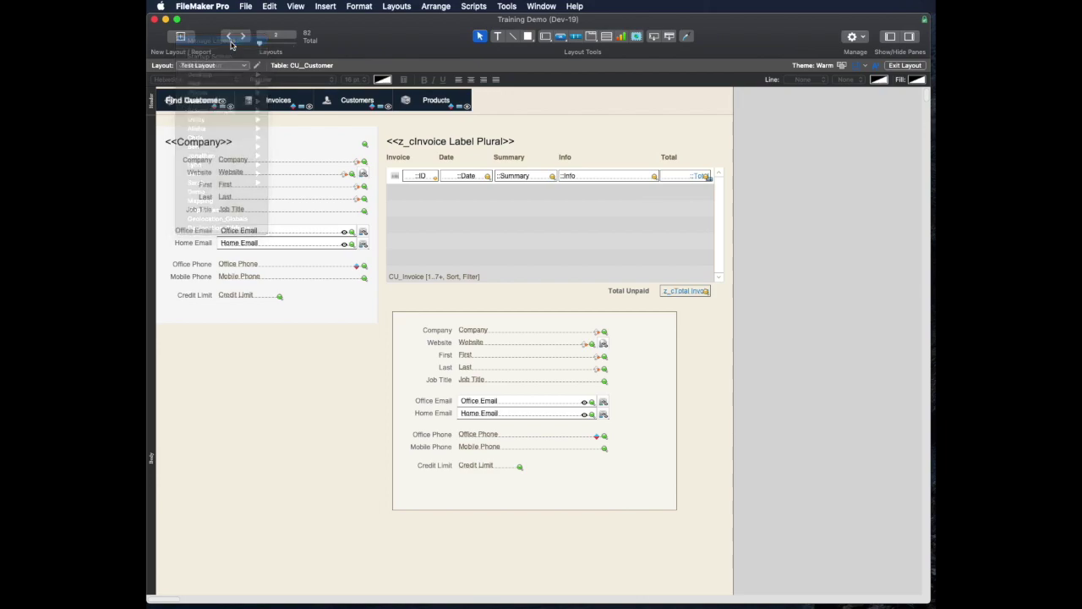
click(465, 169)
click(342, 118)
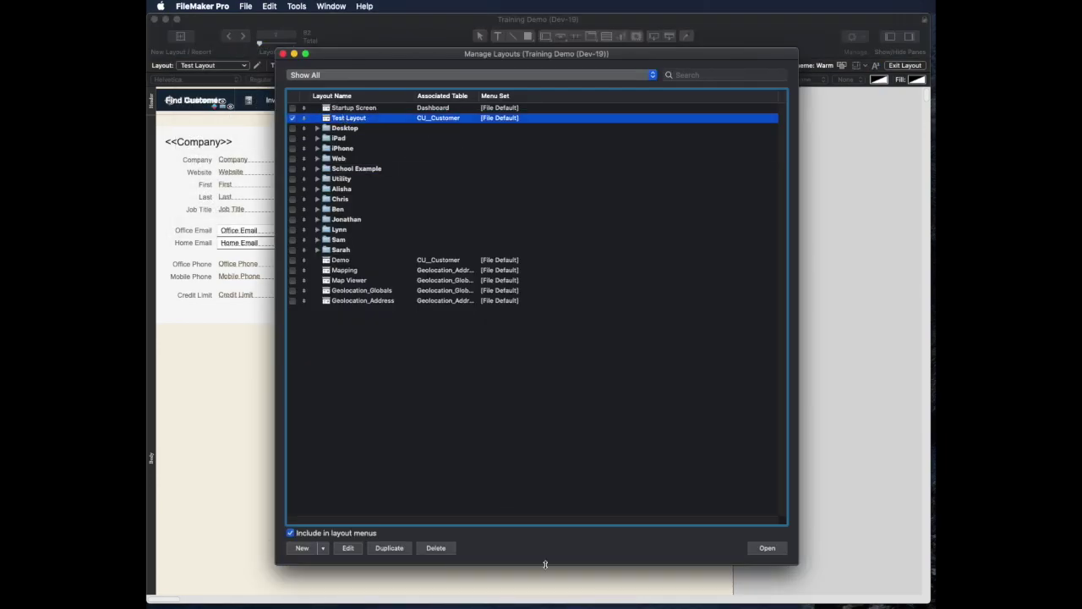
click(389, 548)
click(390, 548)
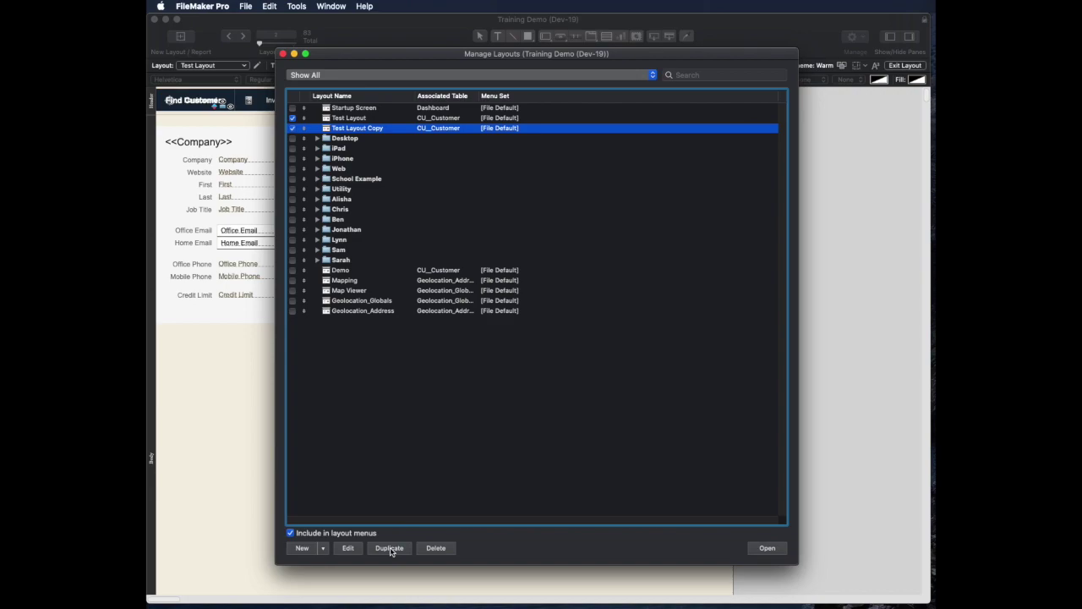
Look through the layout folders in Manage Layouts, expanding and collapsing the iPad folder
key(Down)
key(Down)
key(Right)
key(Up)
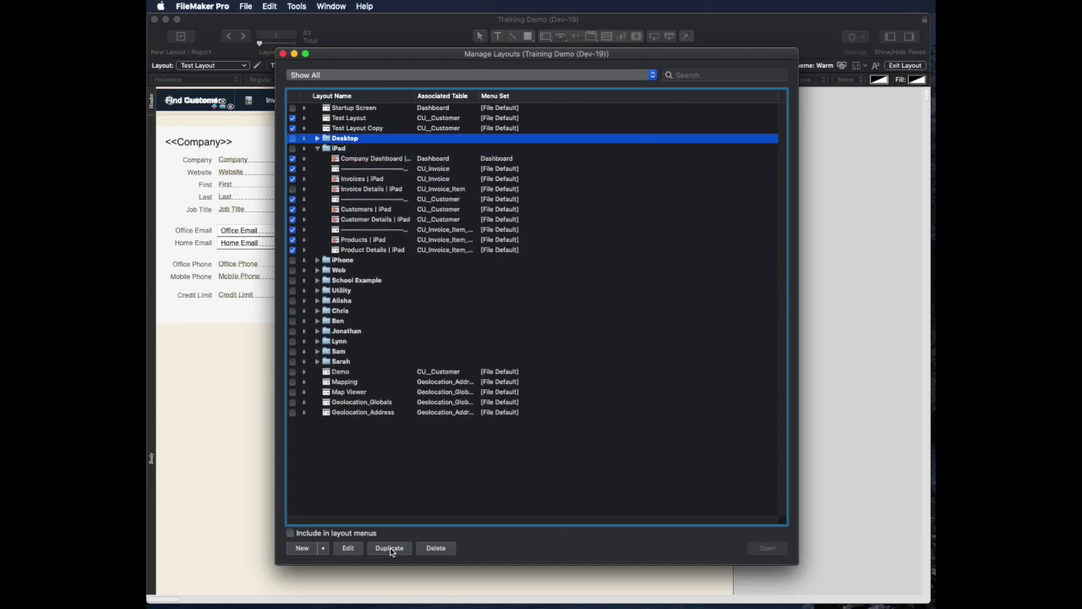
key(Down)
key(Left)
click(424, 240)
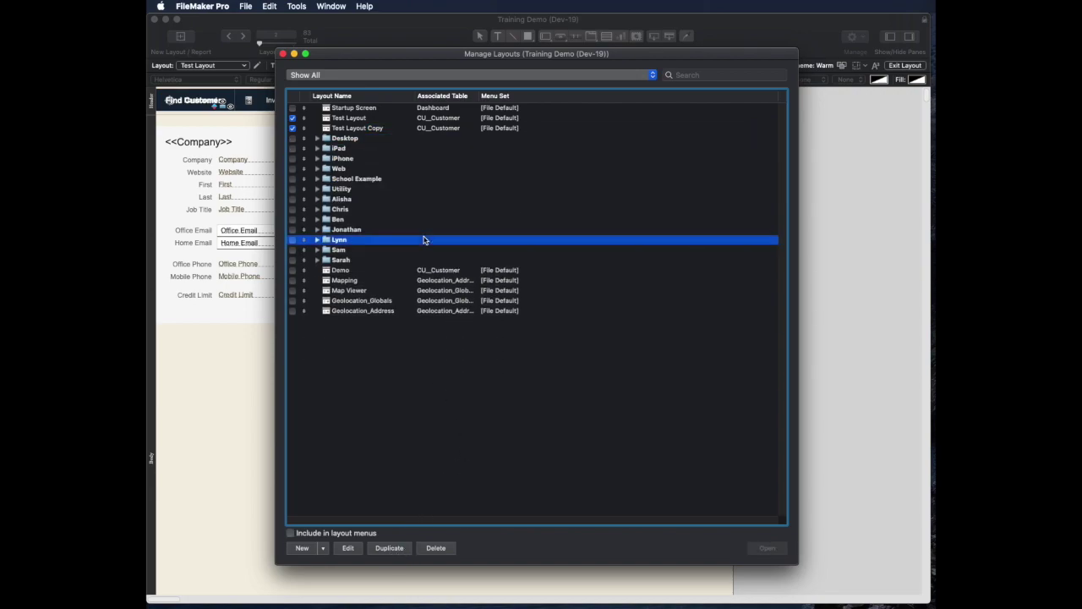
Leave Manage Layouts, switch to Test Layout Copy and change its theme to More Enlightened
click(283, 54)
click(219, 65)
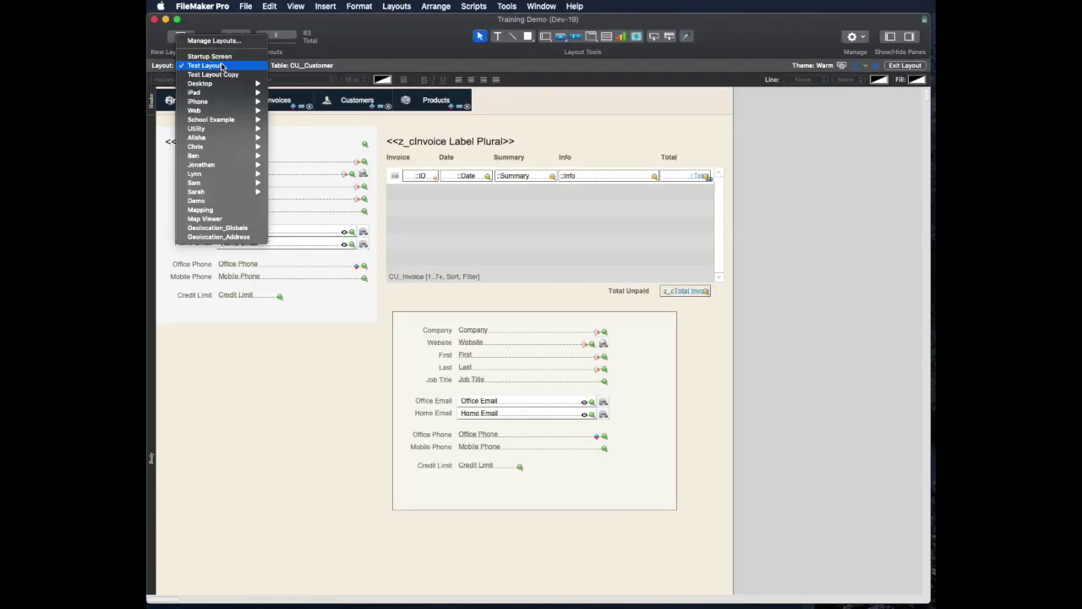
click(221, 74)
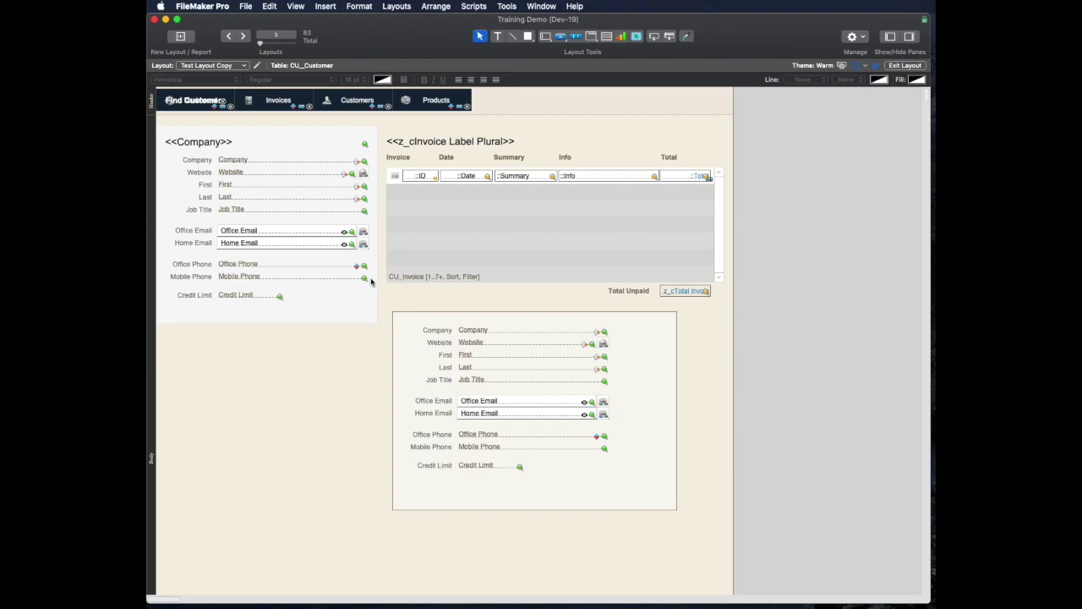
click(841, 67)
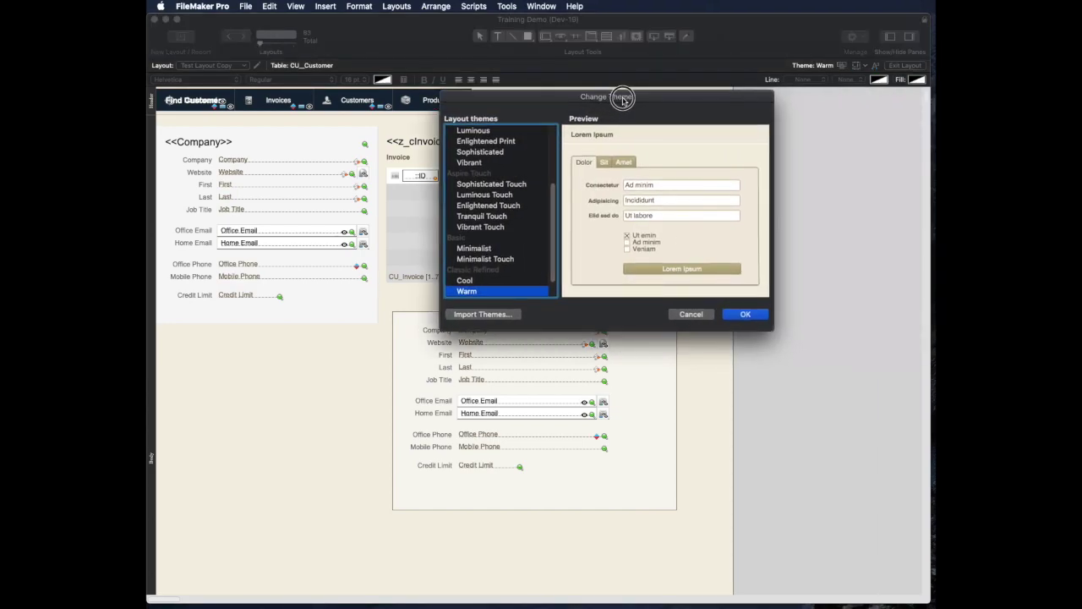
scroll(512, 179, up, 10)
click(511, 174)
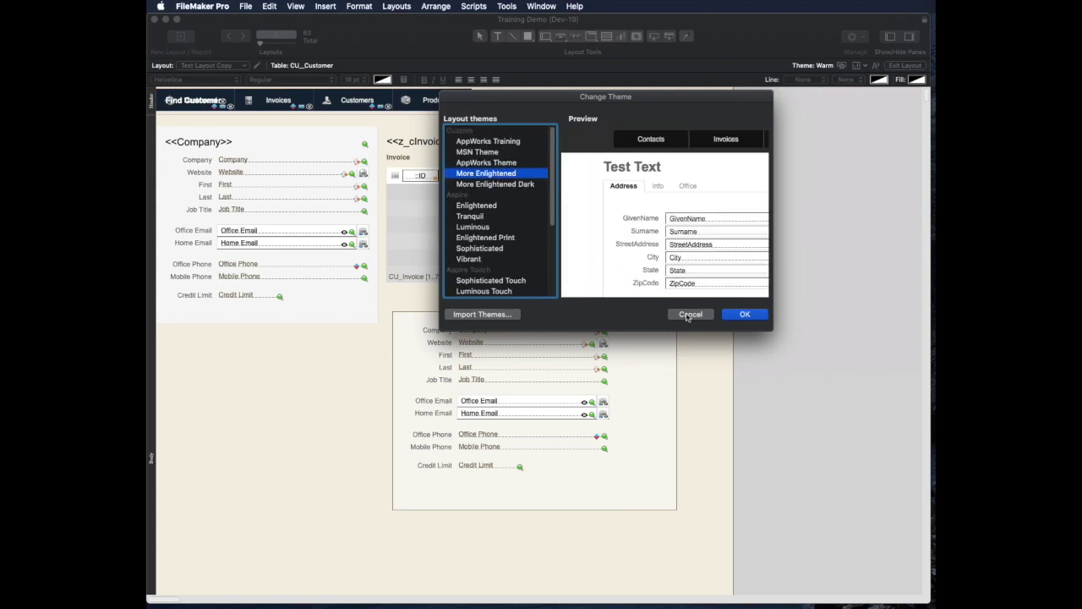
click(748, 314)
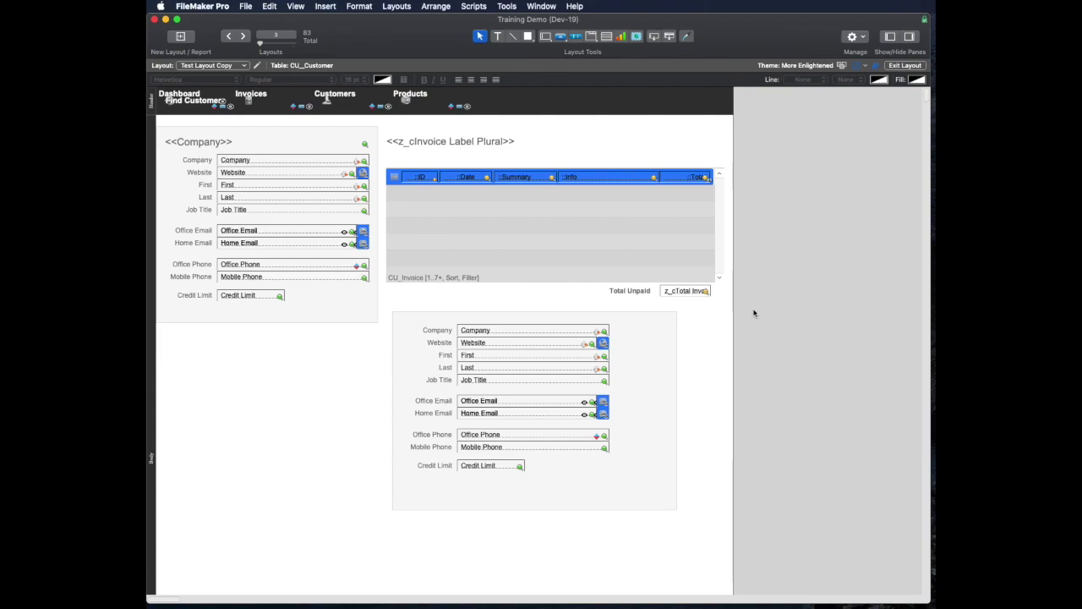
Select all objects on Test Layout Copy, and examine the styles of the Website, First and Job Title fields in the lower block
key(super+a)
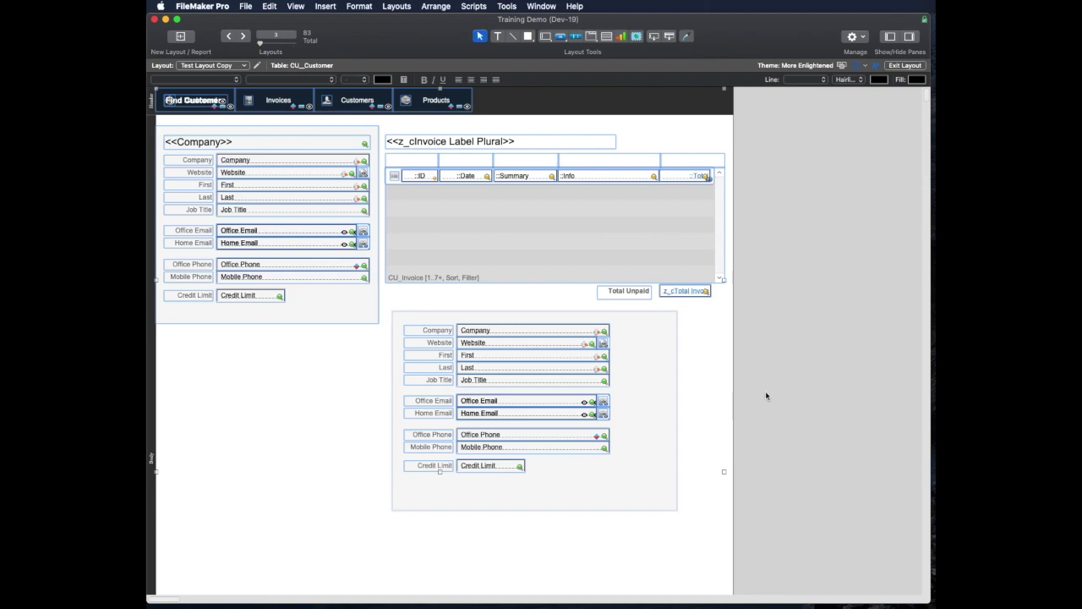
click(765, 391)
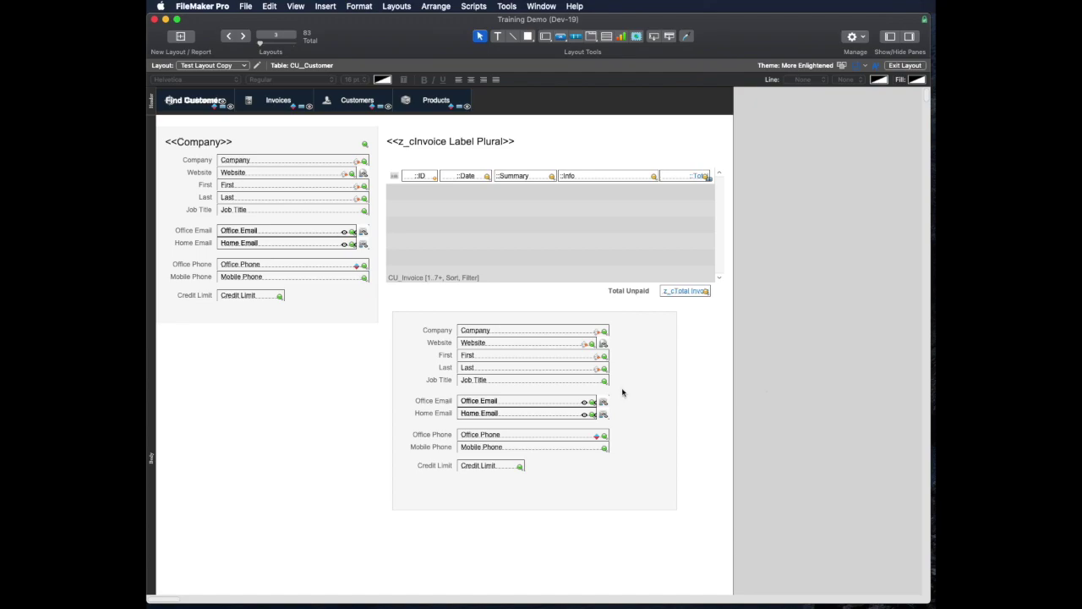
click(497, 348)
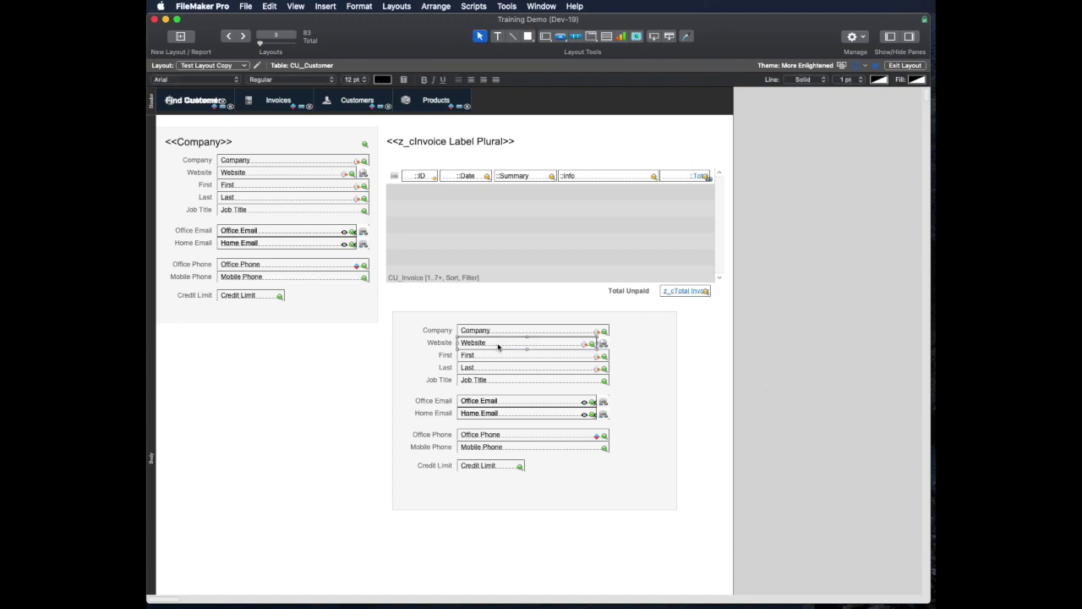
click(909, 36)
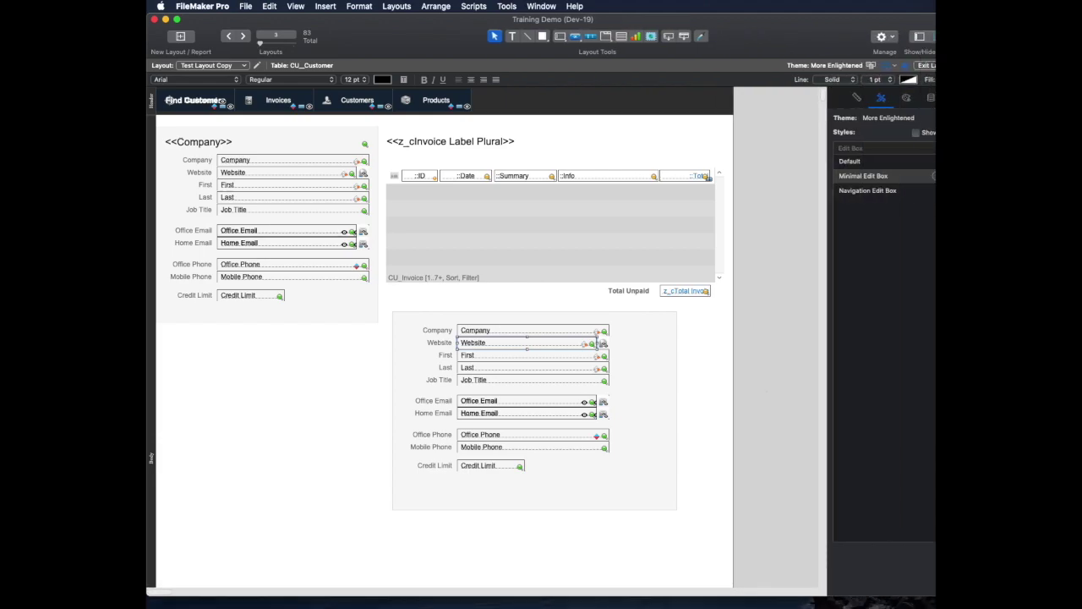
click(512, 357)
click(510, 379)
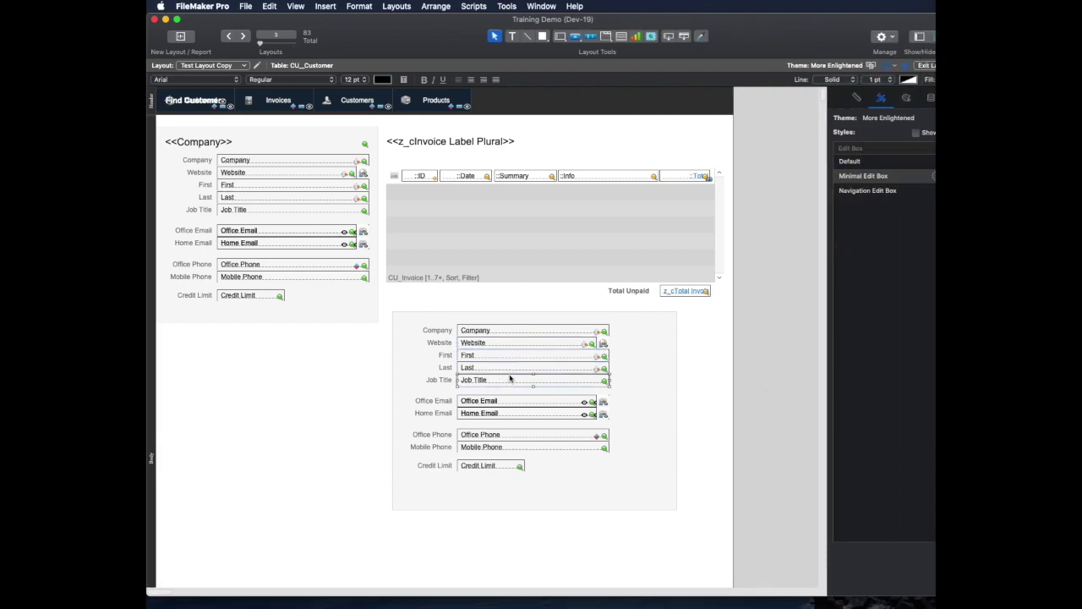
click(709, 345)
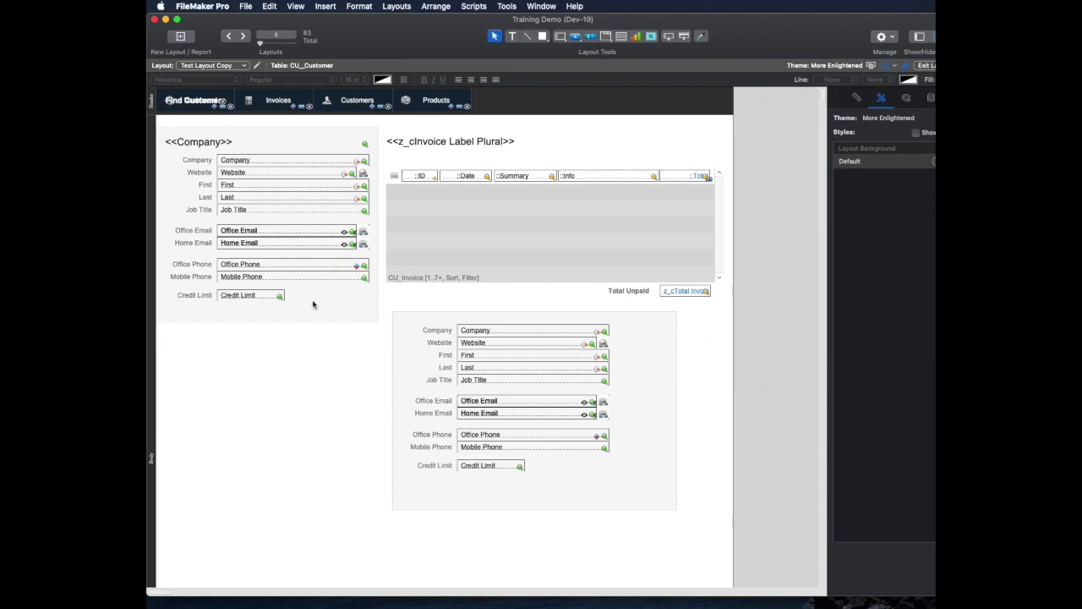
Add a Next Followup field without a label below Credit Limit on Test Layout Copy, aligned with the fields above
click(560, 36)
drag(228, 313, 289, 316)
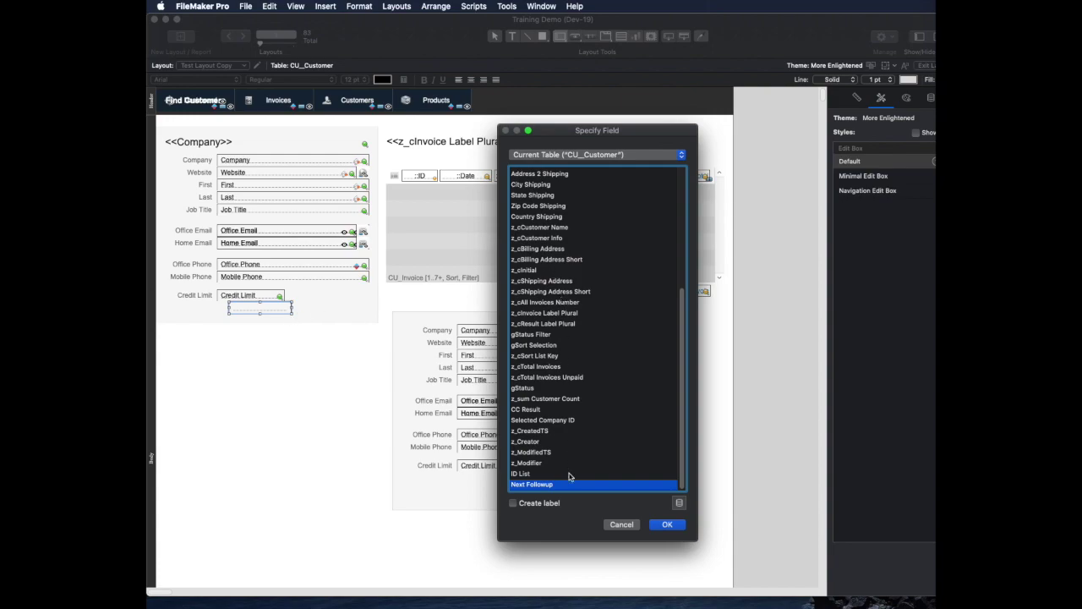
click(668, 525)
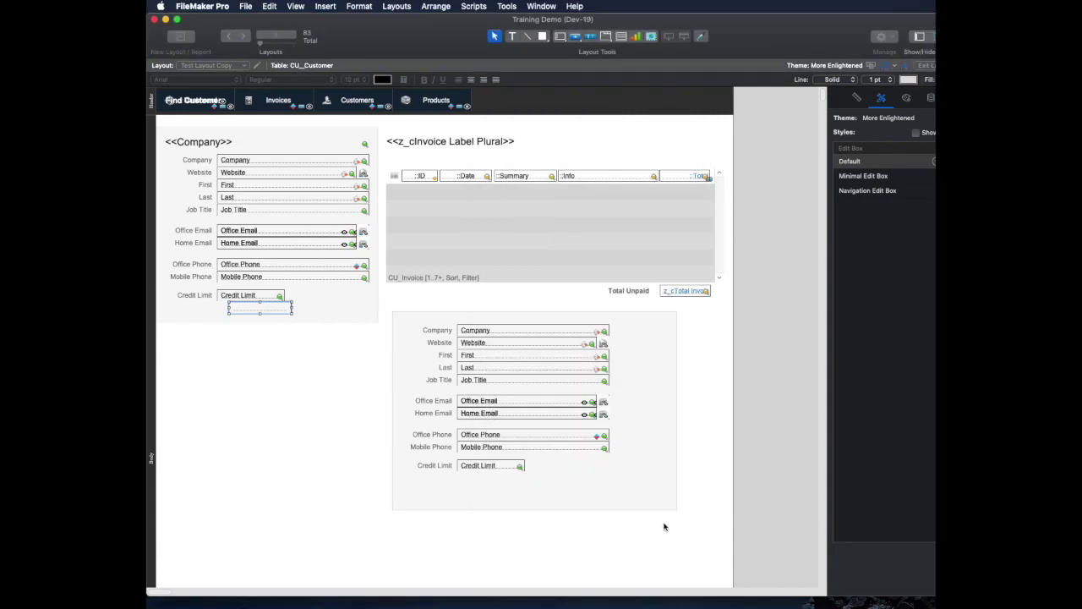
drag(242, 310, 230, 317)
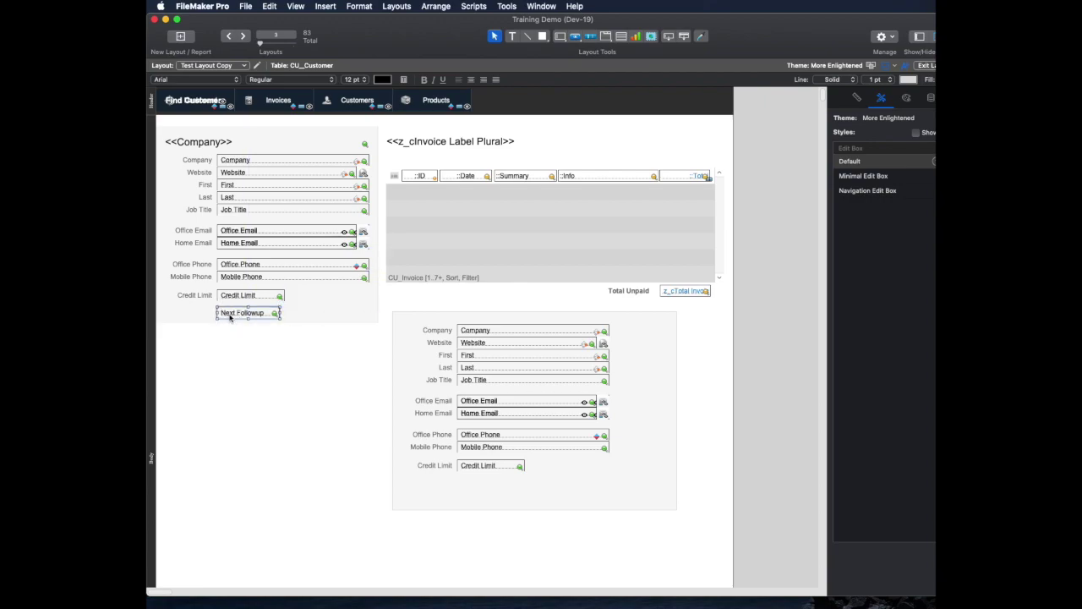
Switch to Test Layout and add a Next Followup field without a label below Credit Limit
key(ctrl+Up)
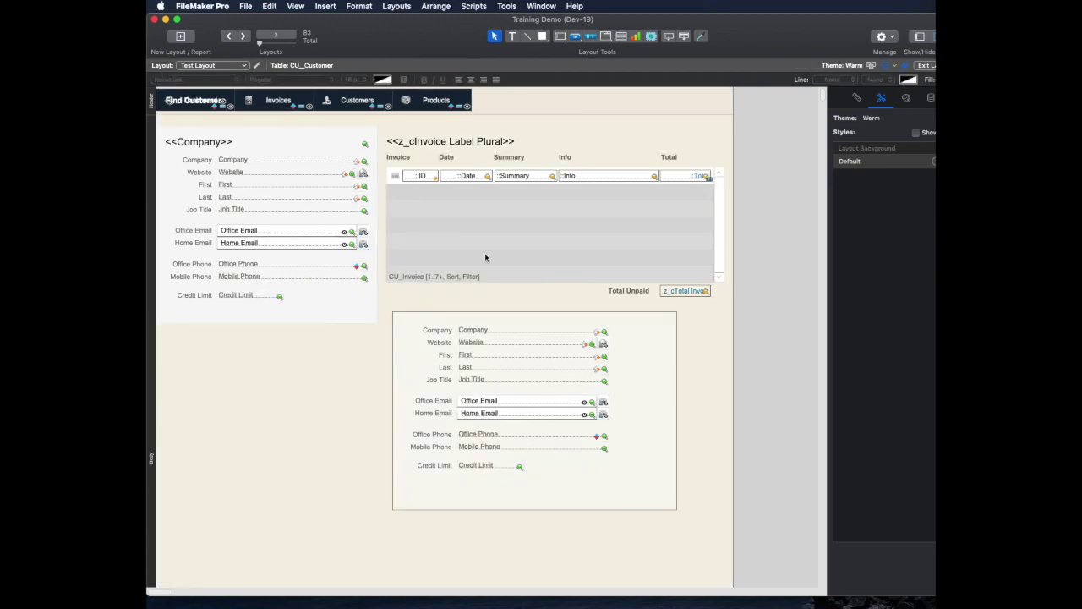
click(560, 36)
drag(234, 310, 343, 320)
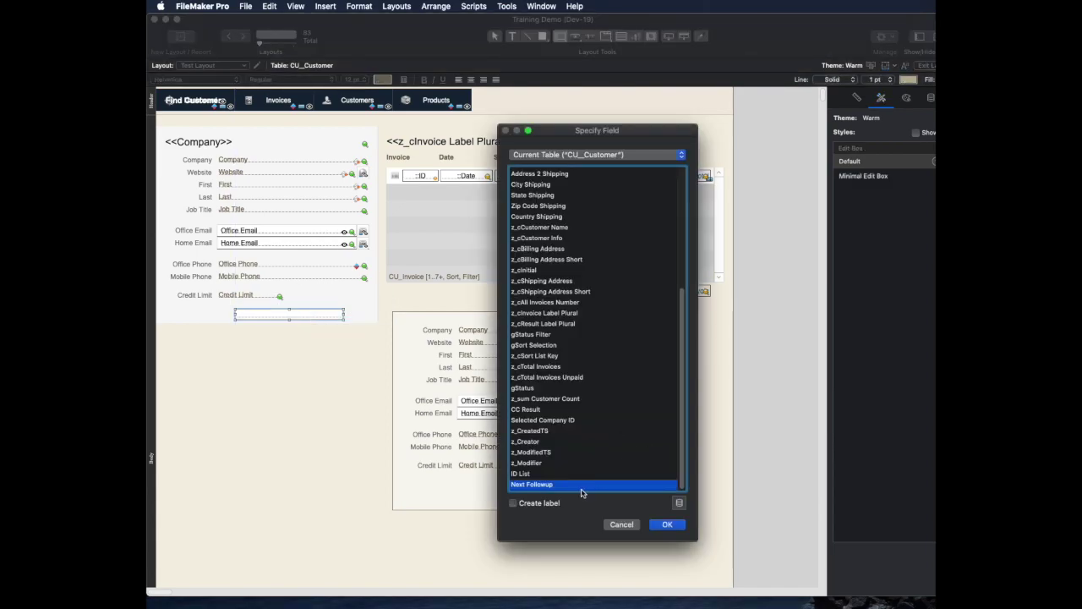
click(567, 484)
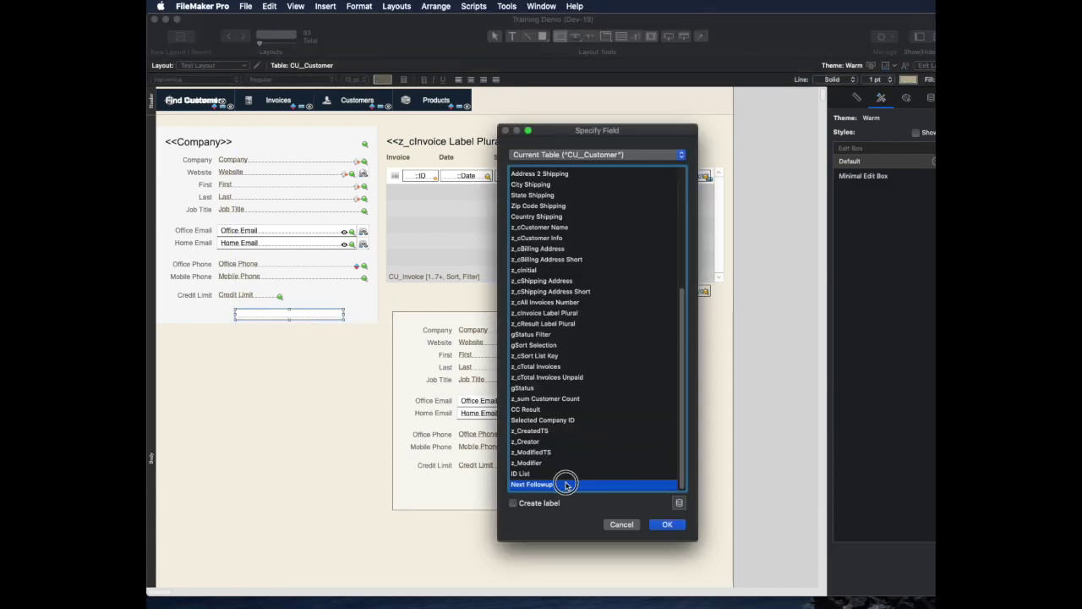
click(675, 526)
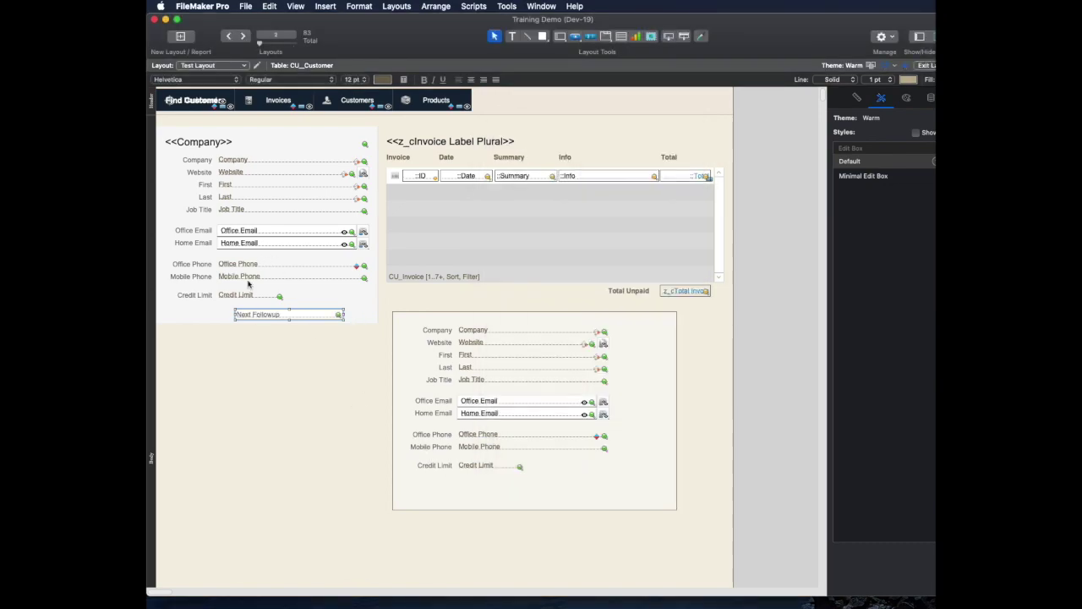
click(279, 335)
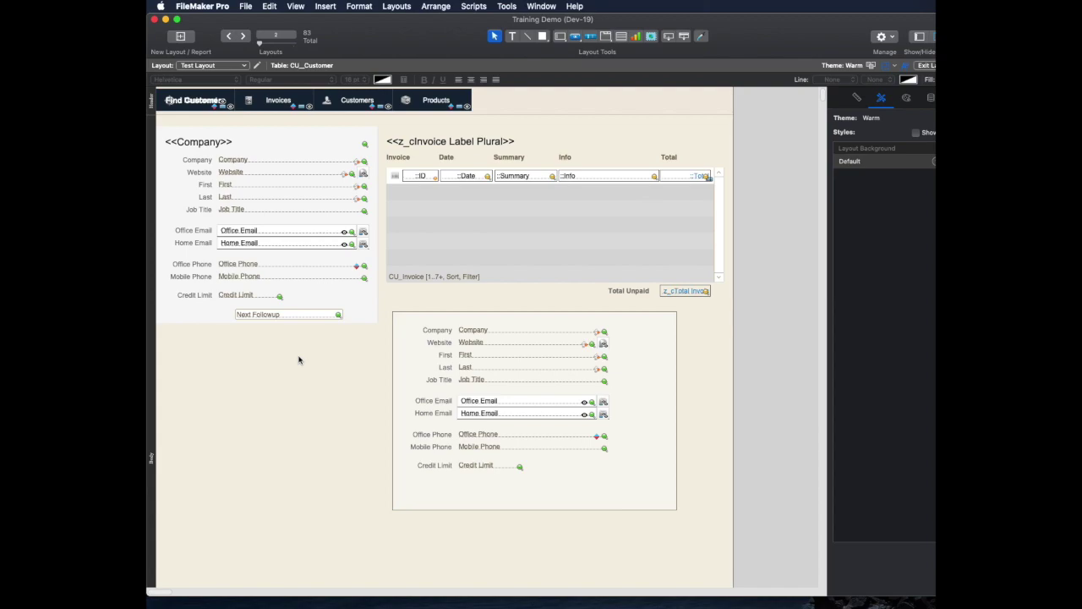
Delete the new Next Followup field and place a duplicate of the Credit Limit field directly below the original
click(309, 316)
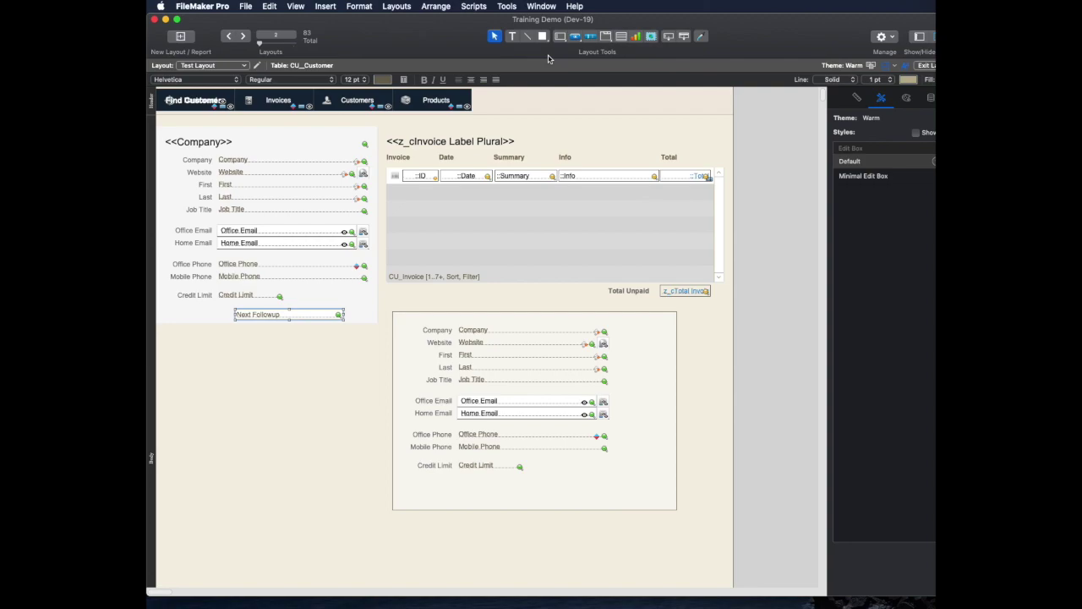
key(Delete)
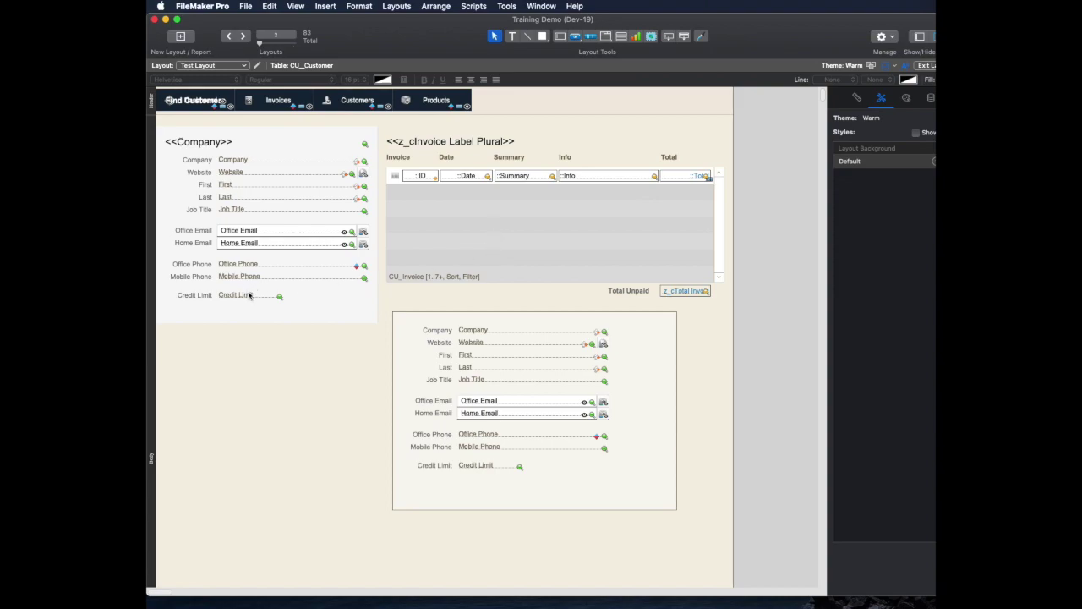
drag(249, 294, 248, 314)
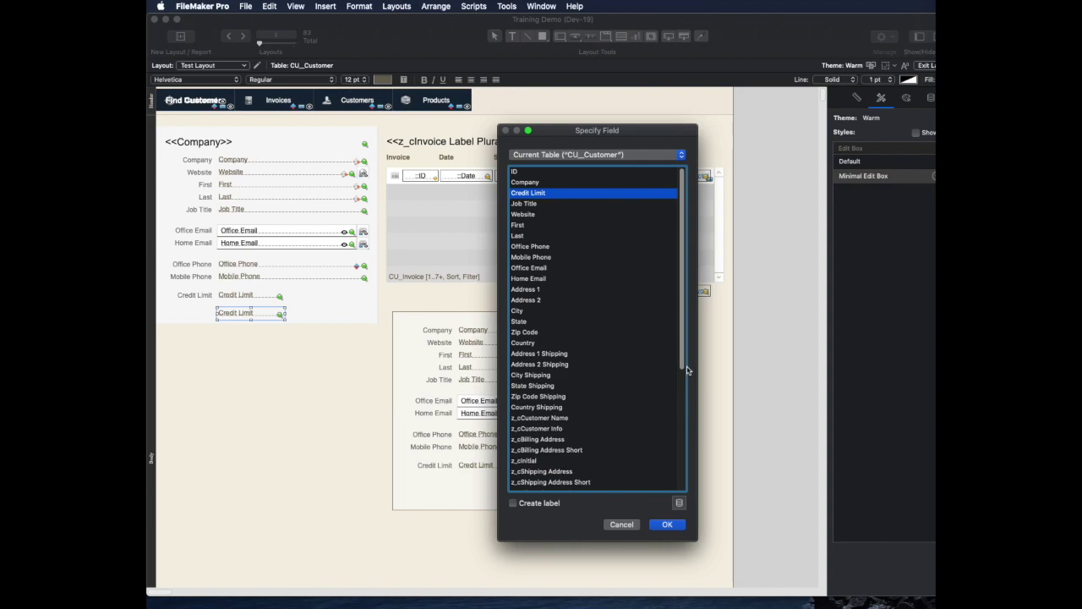
drag(673, 132, 655, 121)
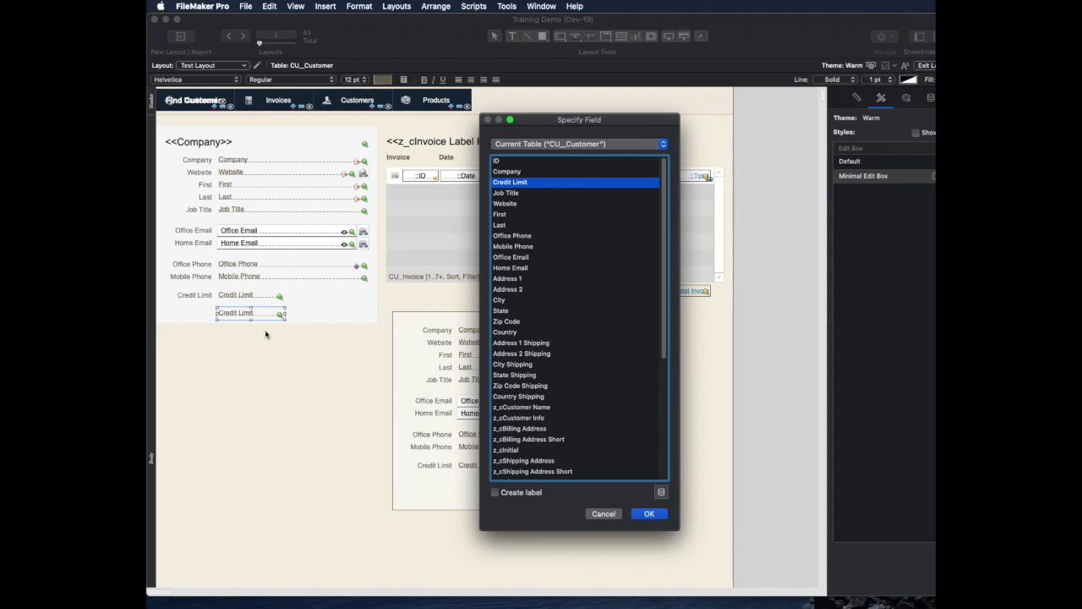
key(Return)
Duplicate the Home Email field in the customer panel, keeping its field assignment, and delete the copy
click(302, 243)
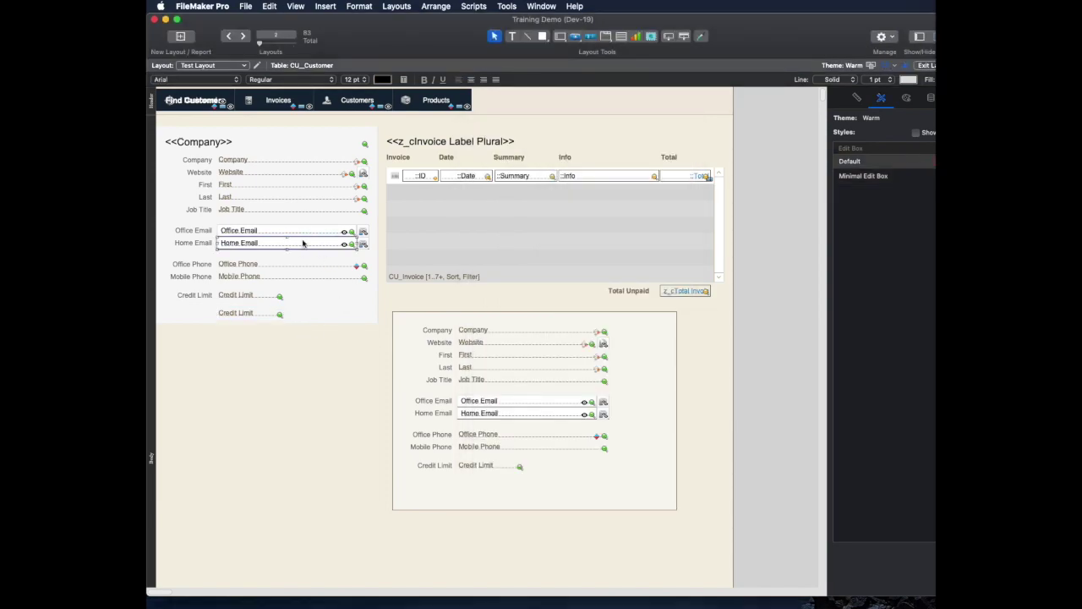
key(Return)
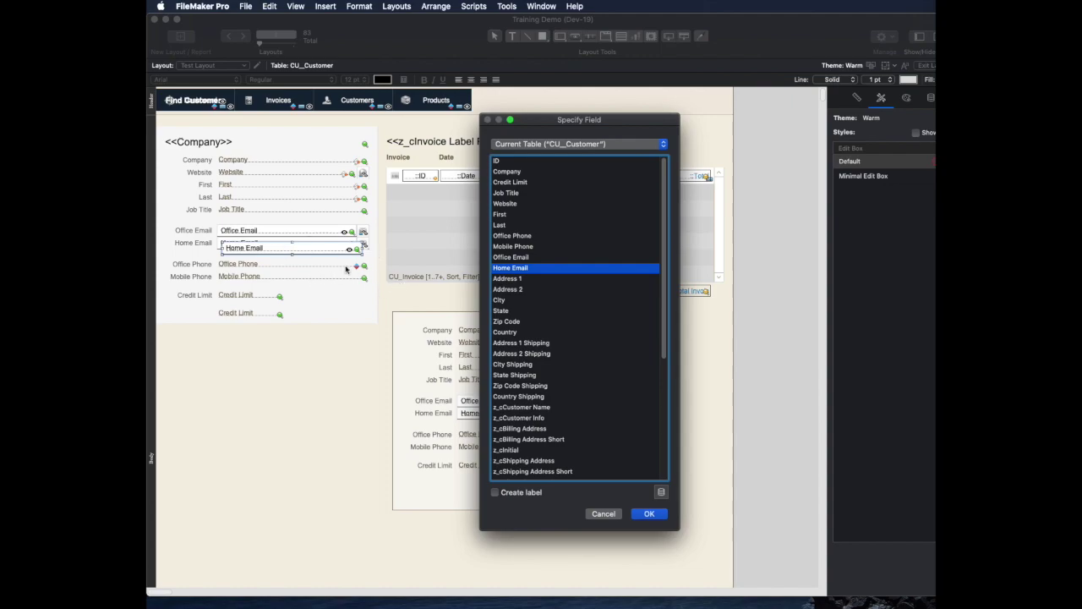
key(Return)
drag(309, 245, 304, 342)
key(Delete)
Try placing another copy of the lower Credit Limit field beneath the customer panel, and remove it
drag(249, 312, 273, 347)
double_click(273, 344)
key(Escape)
key(Delete)
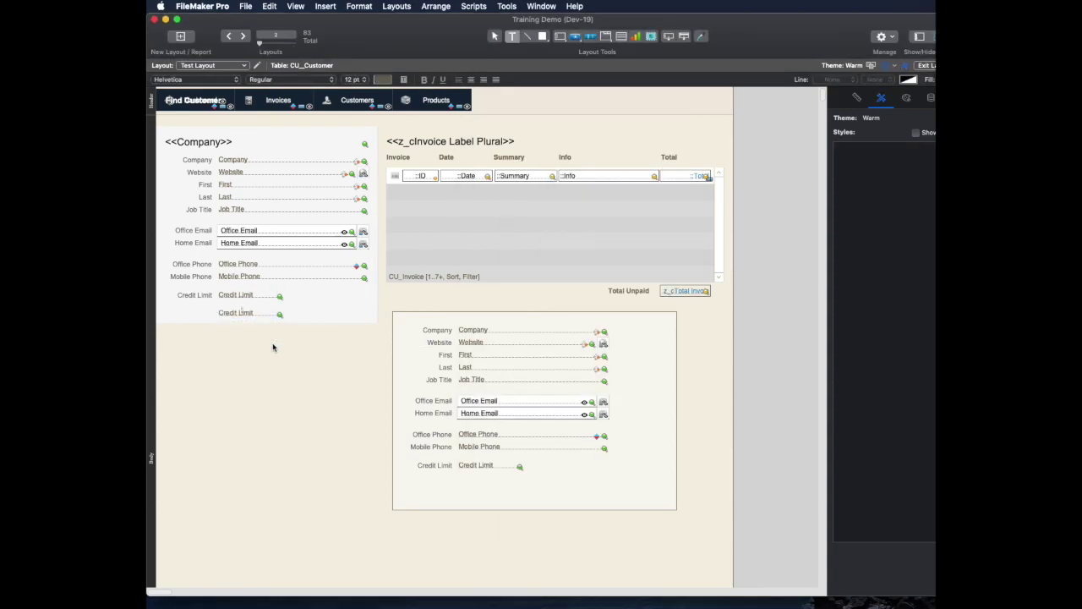
key(Escape)
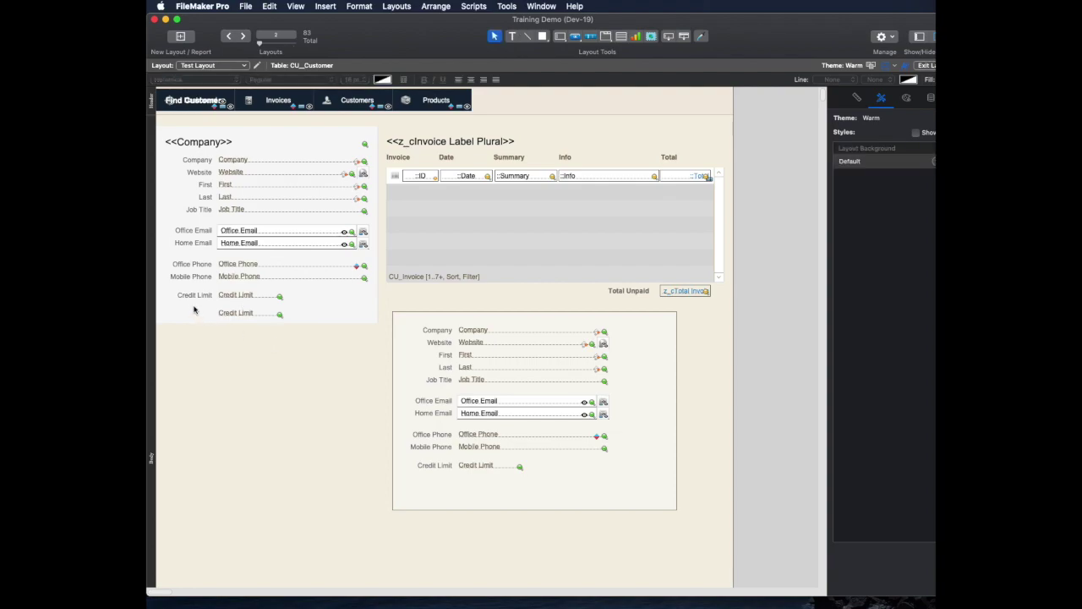
Copy the Credit Limit label beside the duplicated field, and reassign that field to Next Followup
drag(201, 301, 203, 318)
click(245, 363)
double_click(243, 313)
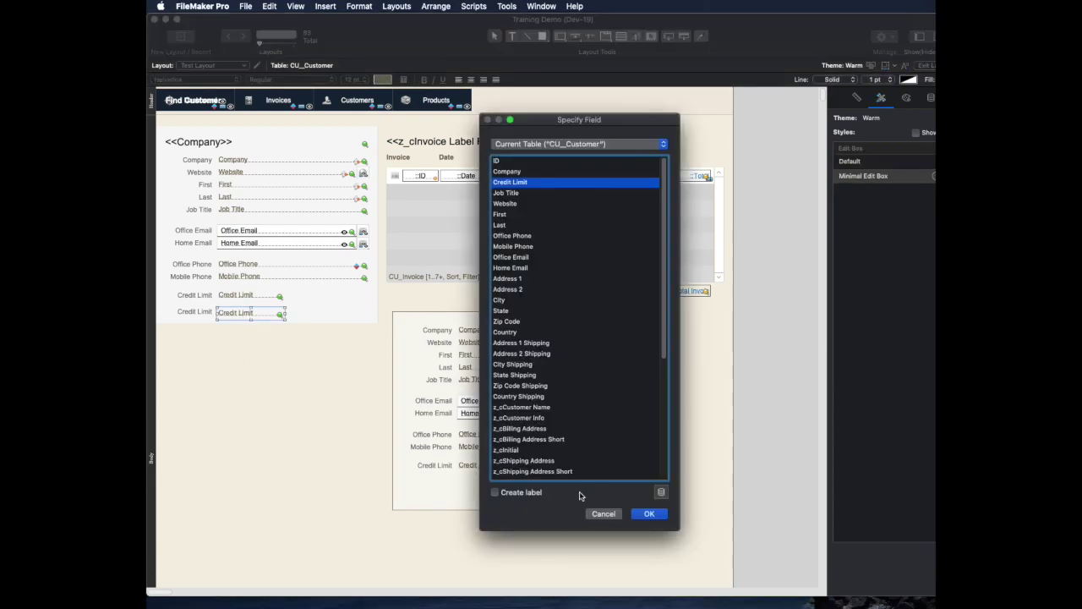
scroll(550, 467, down, 10)
double_click(538, 476)
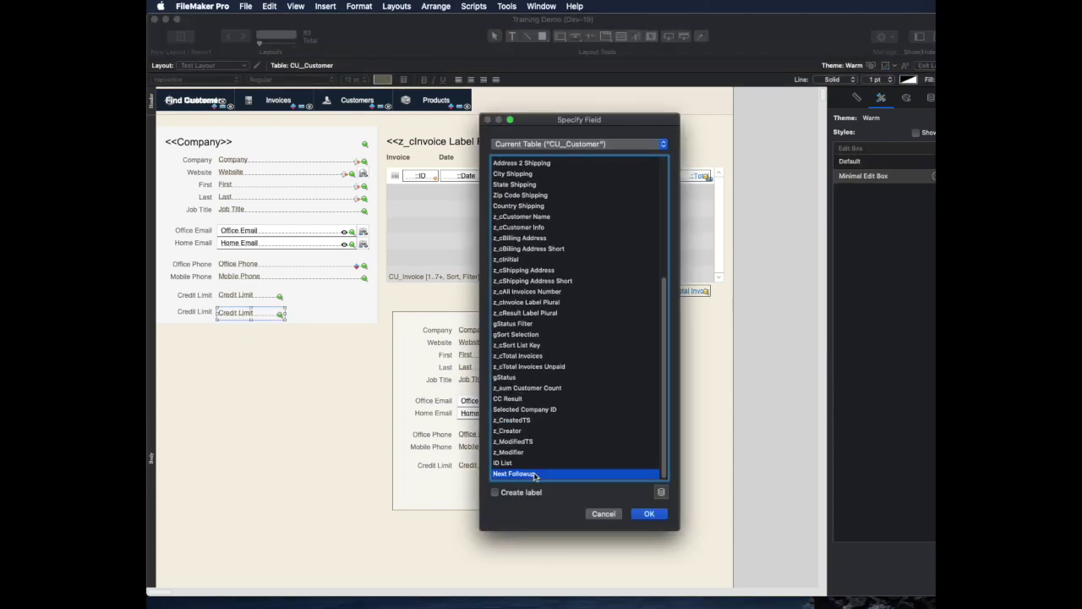
click(290, 387)
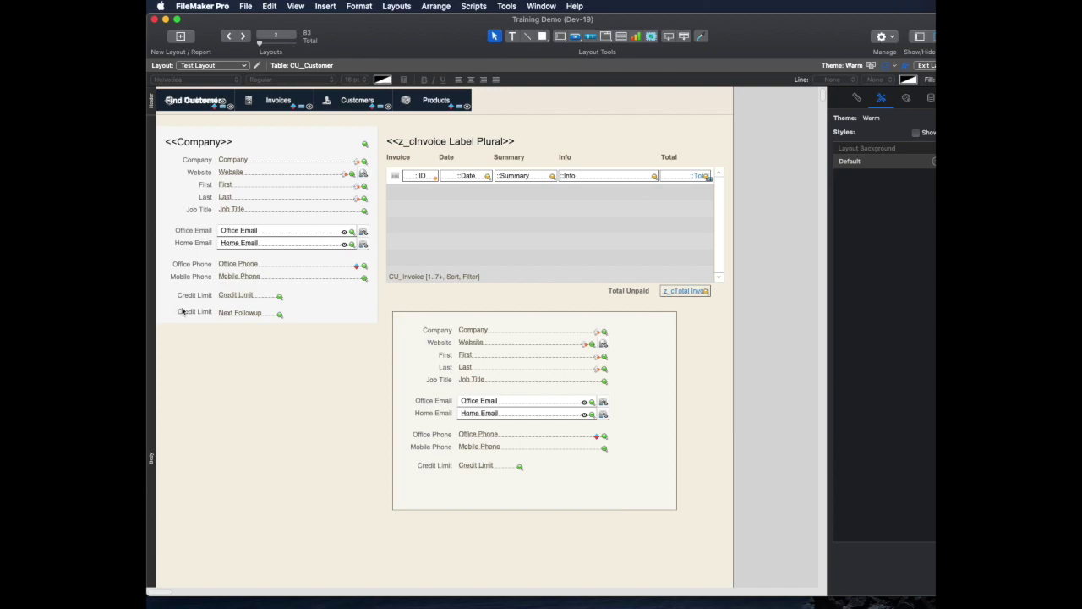
Use the Text tool to select the text of the copied Credit Limit label beside Next Followup, and leave text editing
click(185, 311)
click(271, 411)
click(512, 38)
click(189, 311)
click(188, 312)
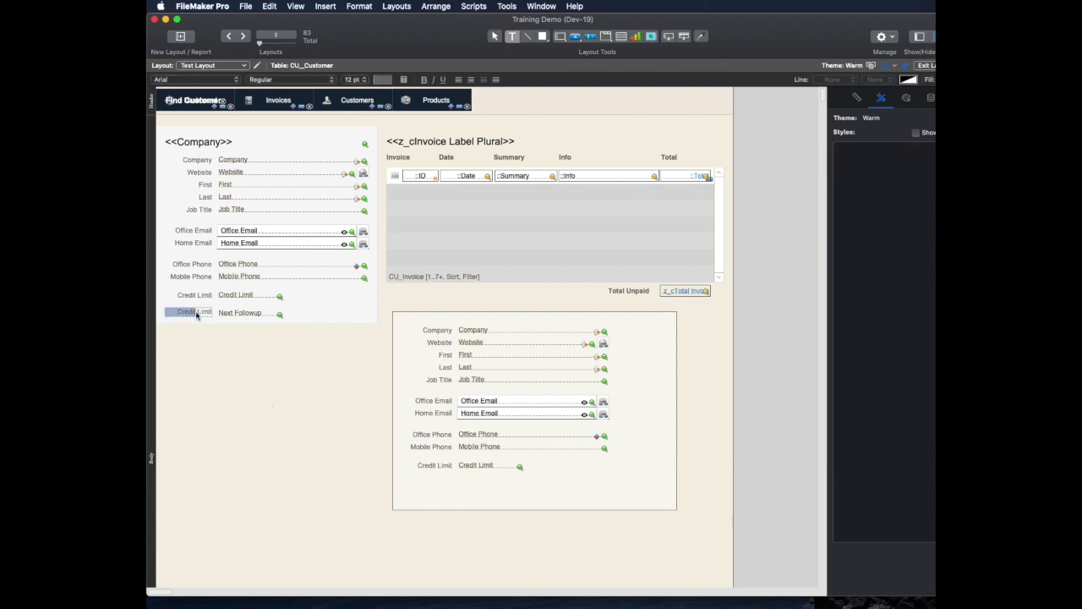
click(201, 312)
triple_click(202, 313)
click(242, 374)
click(201, 313)
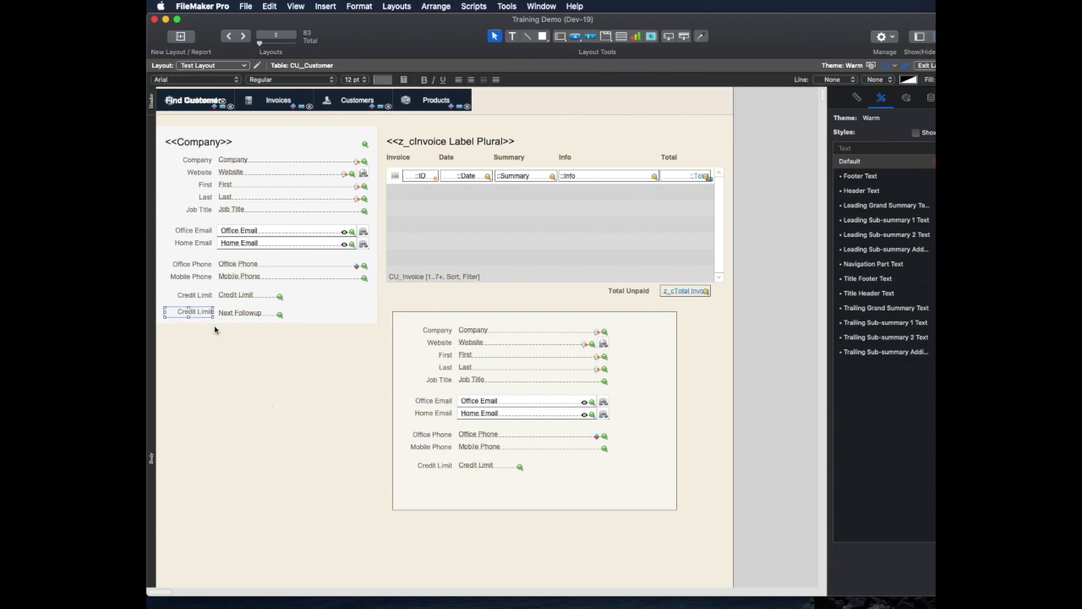
click(198, 312)
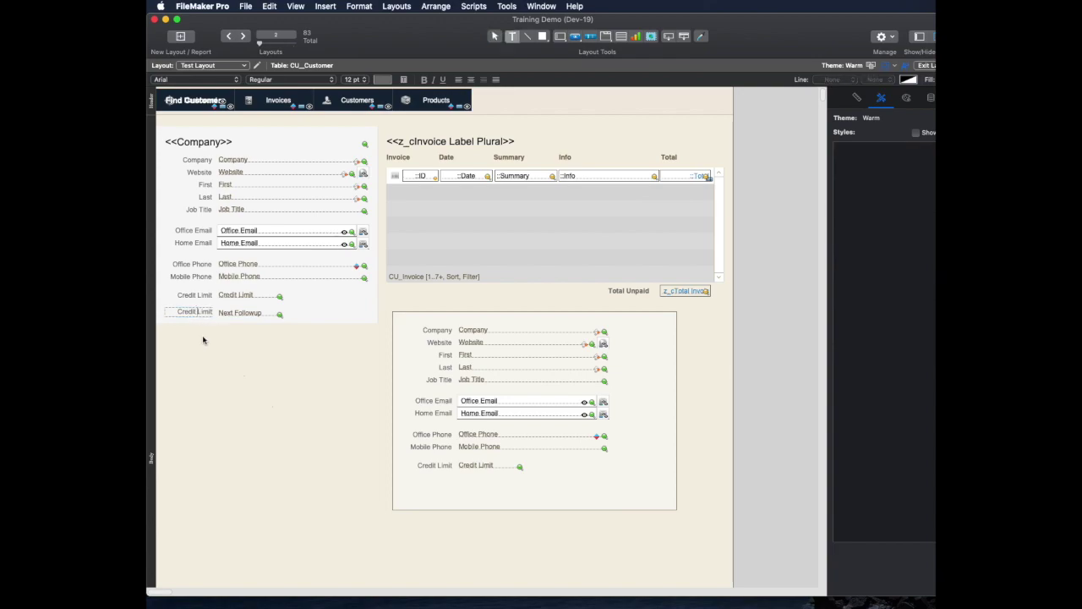
click(239, 389)
click(248, 389)
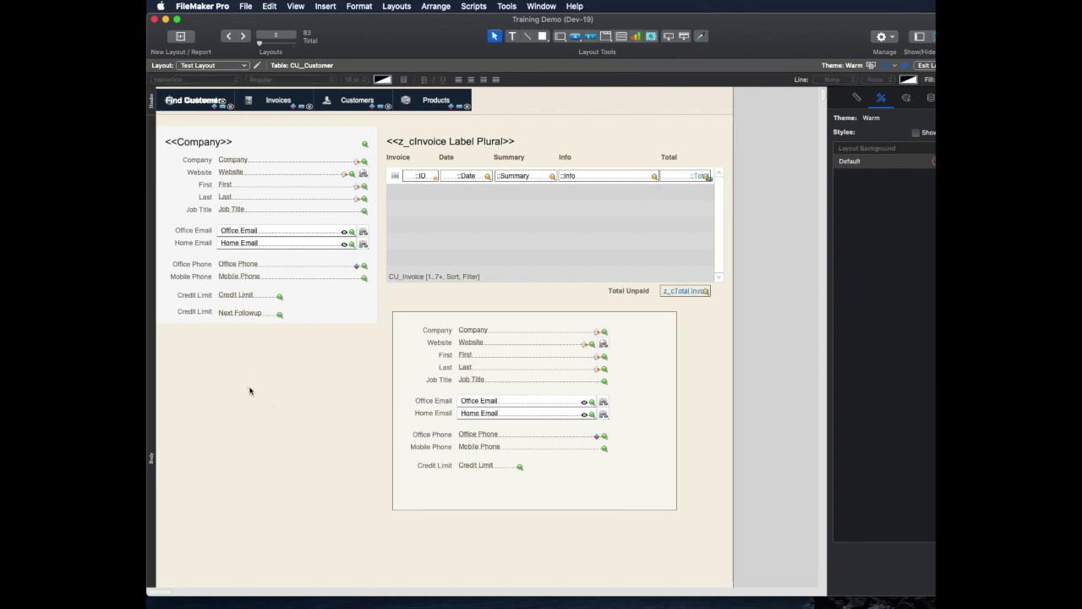
Change the text of the copied Credit Limit label beside the Next Followup field to Next Followup
click(203, 314)
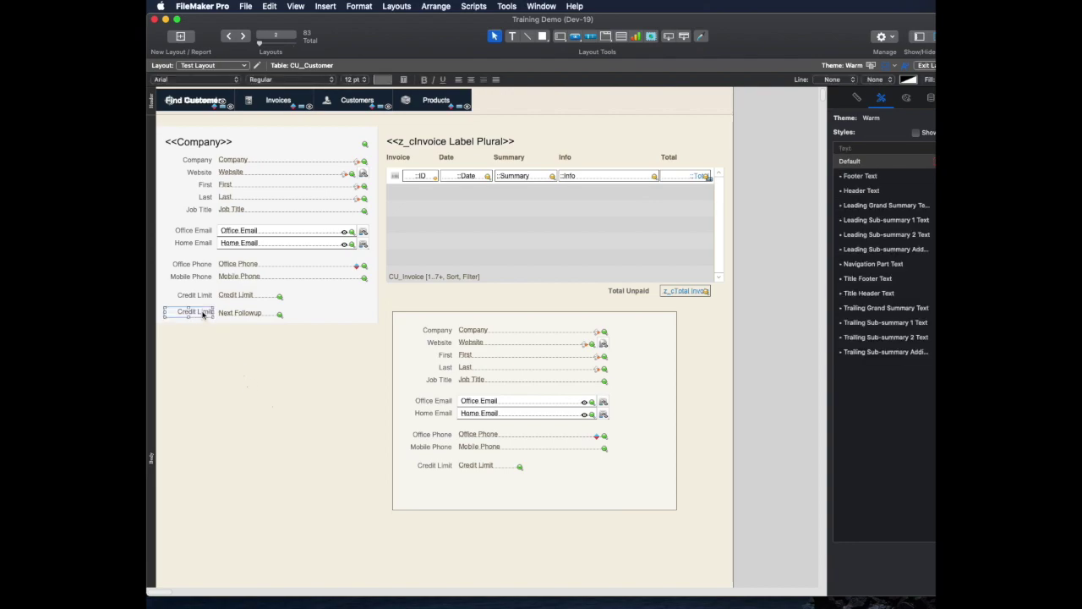
triple_click(203, 314)
text(Next Followup)
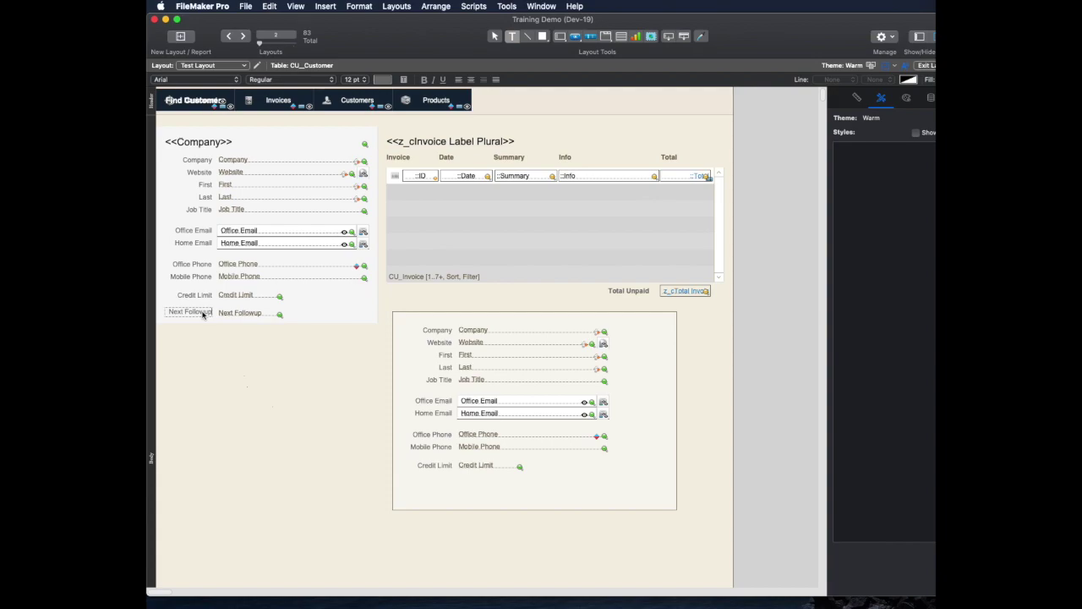
key(Escape)
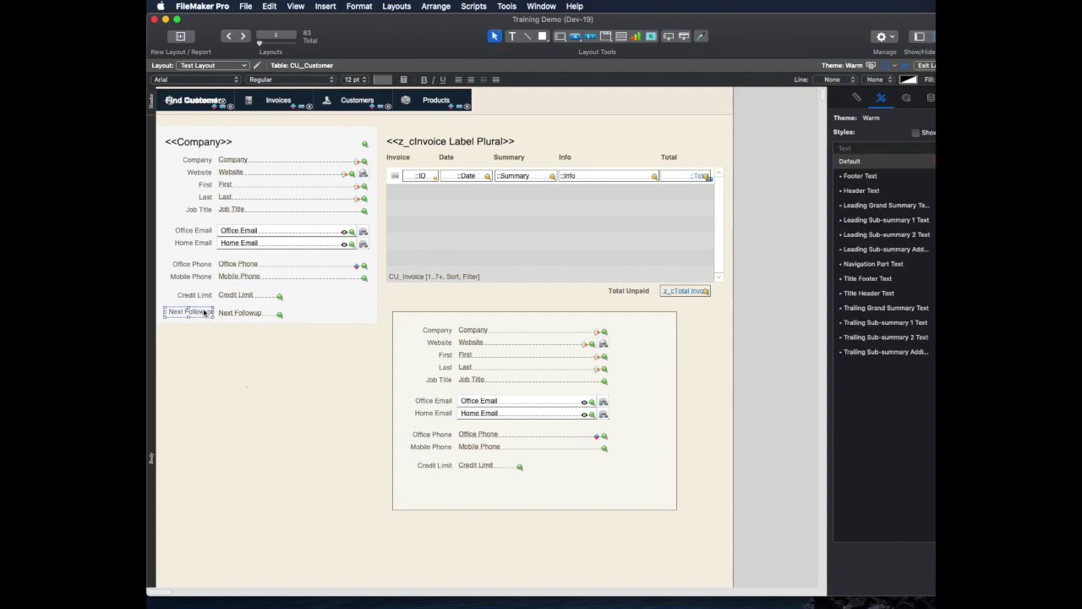
Shift the Next Followup label, the Mobile Phone field and the Job Title field slightly out of horizontal alignment in the customer panel
drag(204, 314, 247, 279)
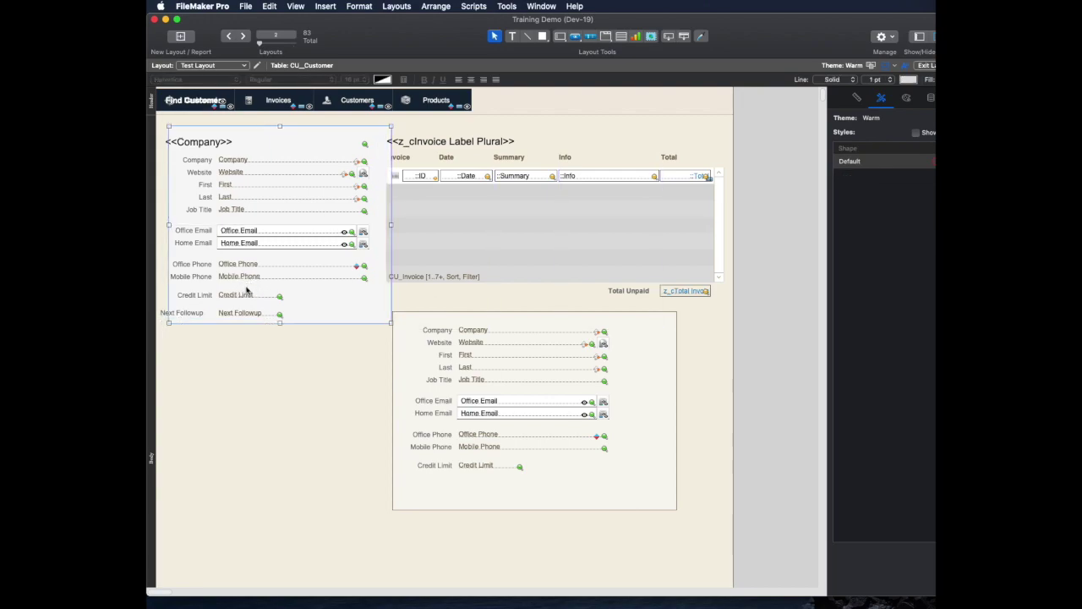
key(super+z)
drag(242, 277, 250, 278)
click(222, 210)
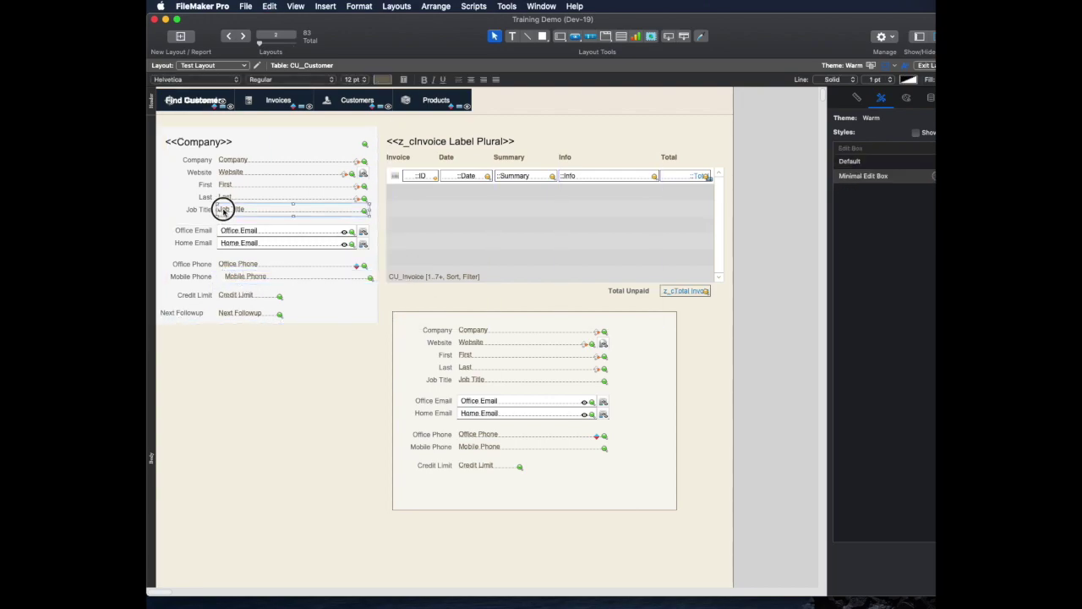
drag(222, 210, 220, 210)
click(330, 385)
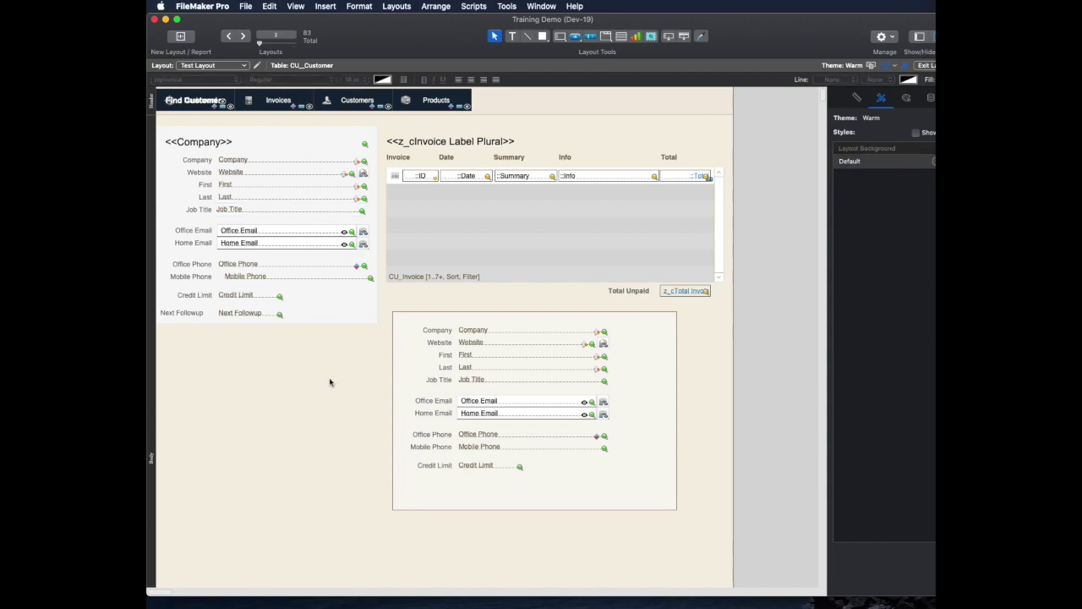
Show the rulers and place vertical guides at the left edges of the customer fields and the invoice portal, plus horizontal guides across the layout
click(293, 6)
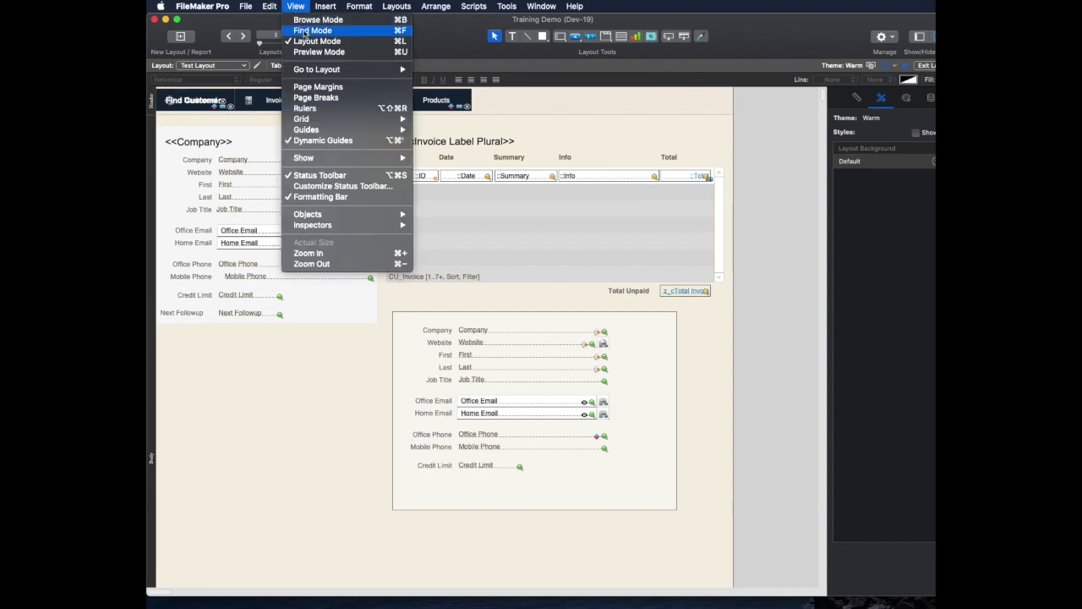
click(320, 109)
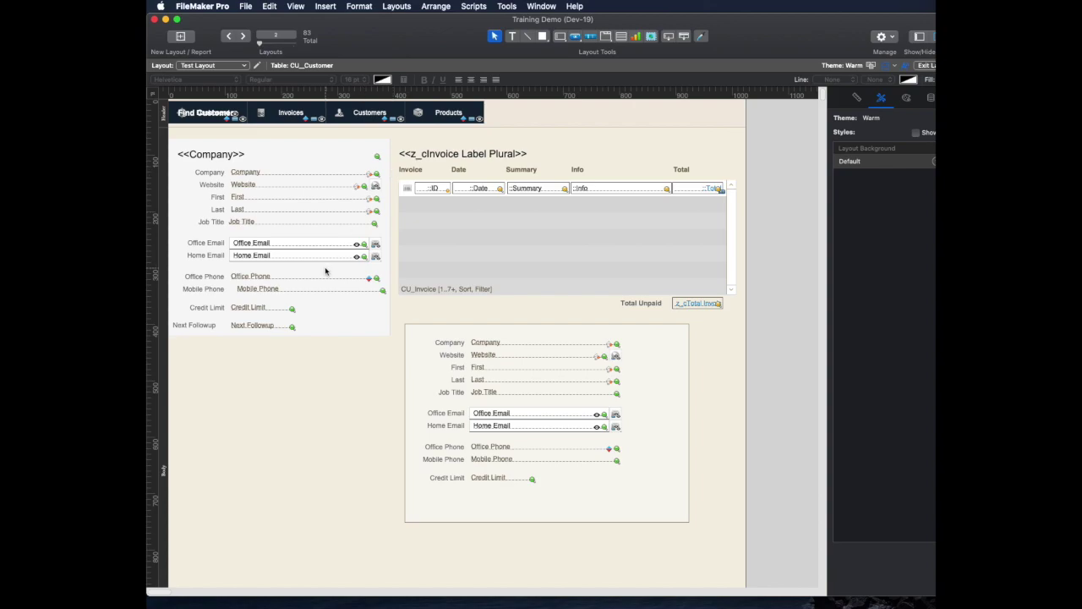
drag(155, 361, 262, 367)
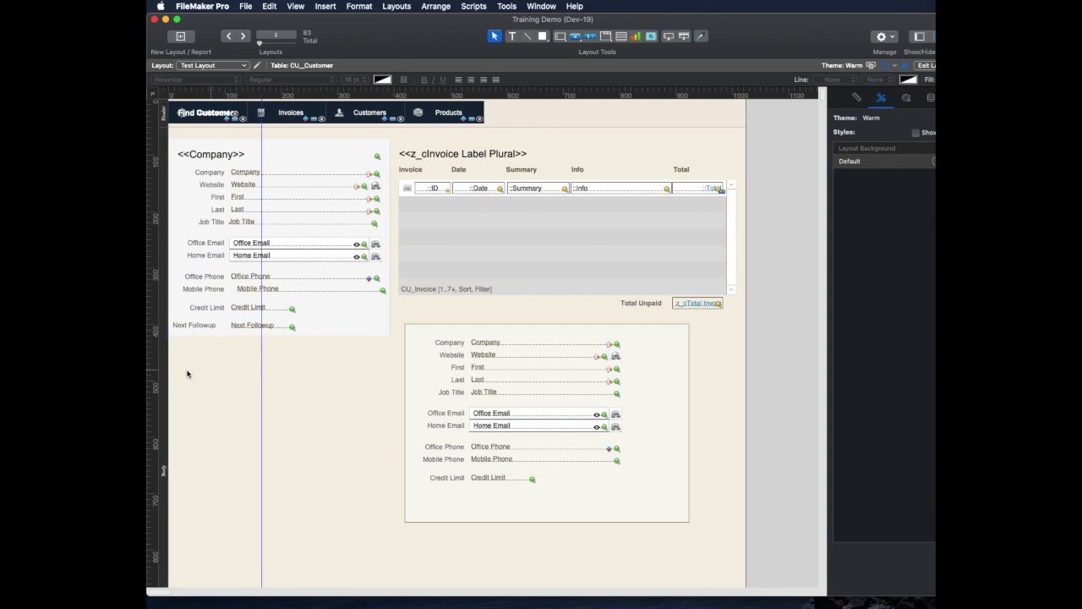
drag(149, 372, 335, 384)
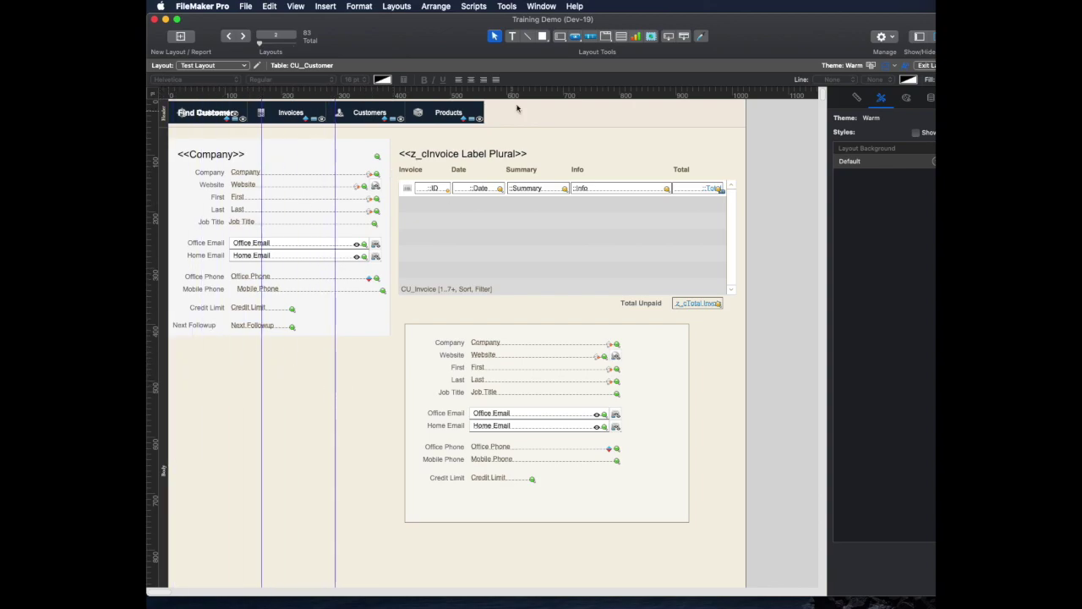
drag(521, 101, 503, 348)
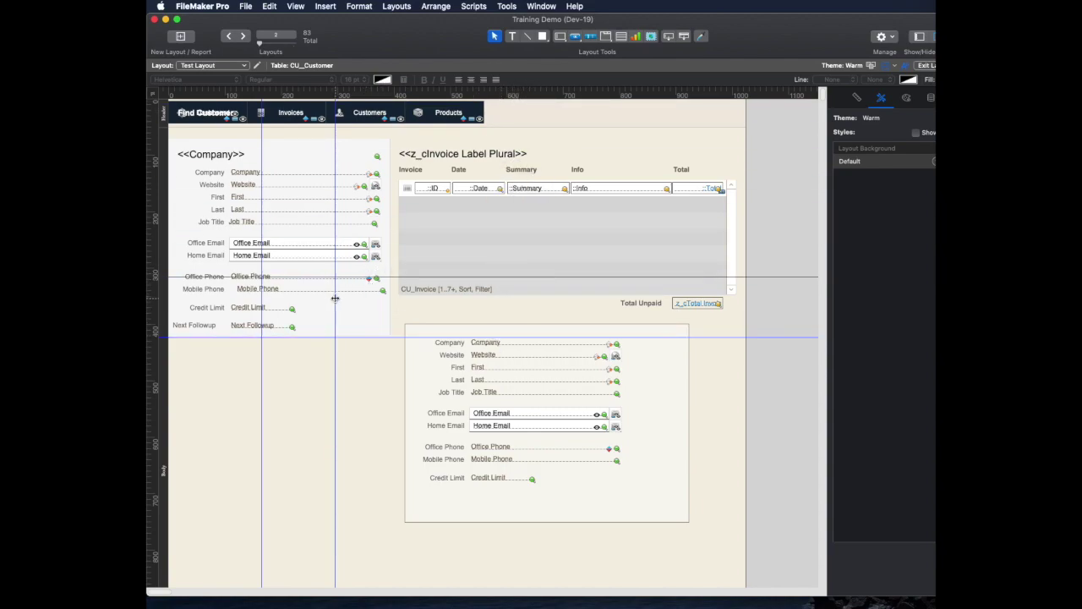
drag(335, 300, 230, 303)
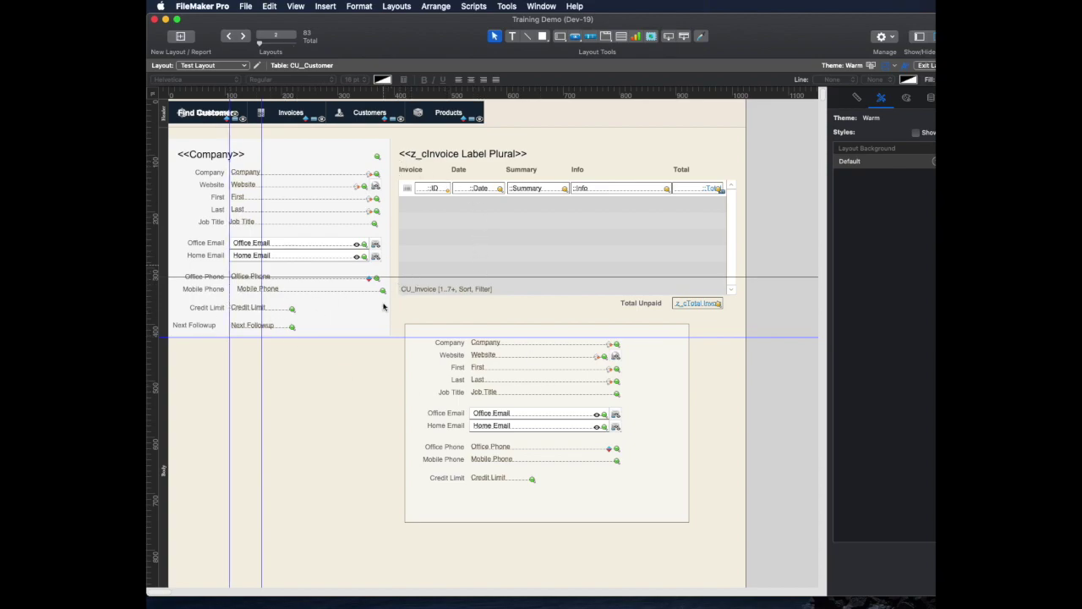
drag(263, 355, 398, 364)
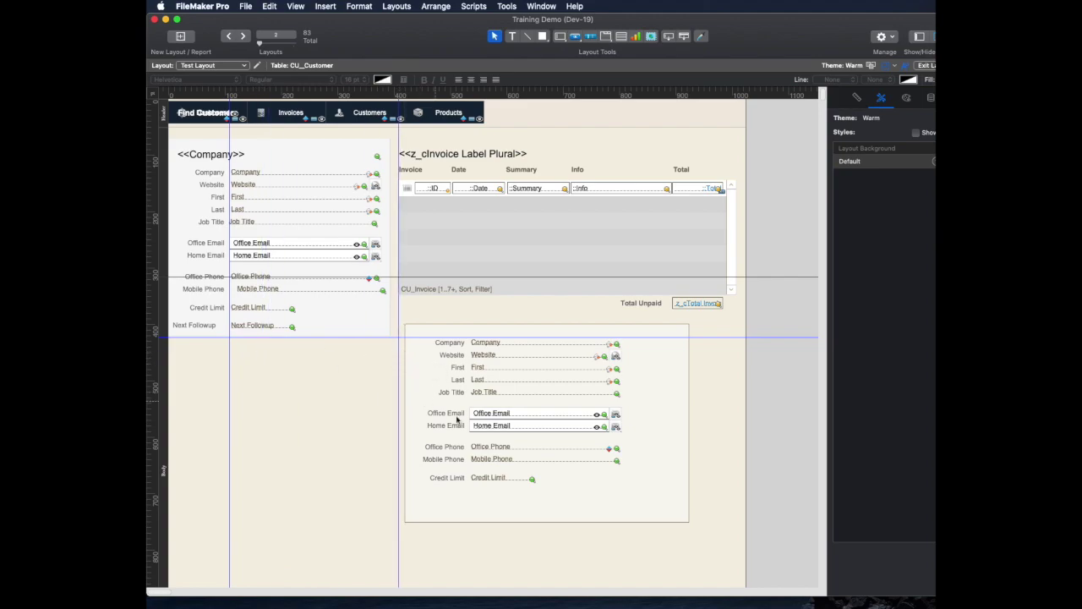
Move the lower copied customer panel with all its fields and labels so its left edge meets the guide at the invoice portal
drag(714, 550, 394, 336)
click(667, 392)
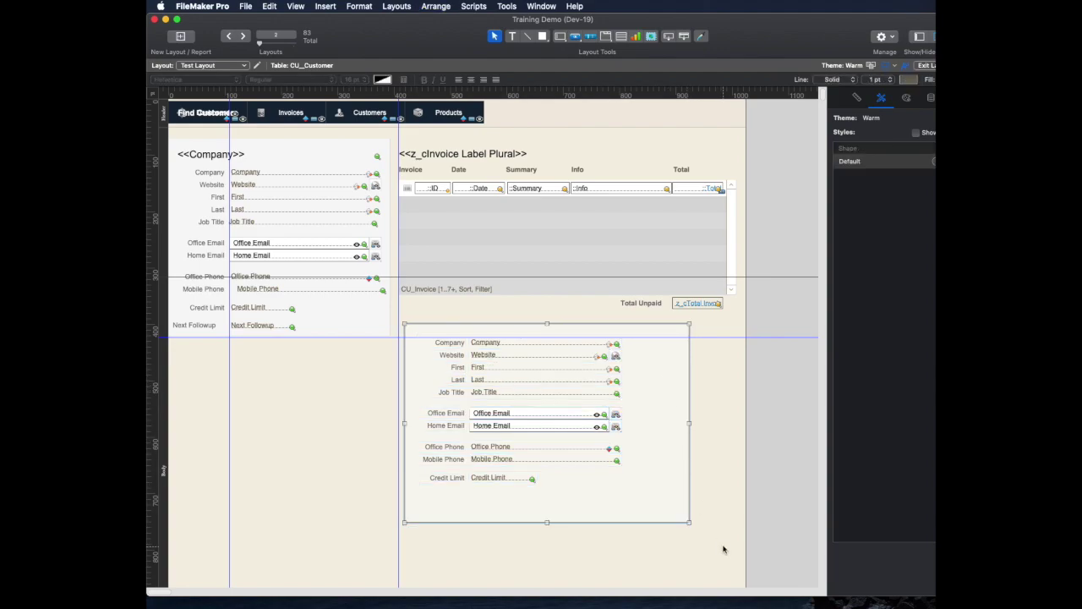
drag(724, 546, 419, 329)
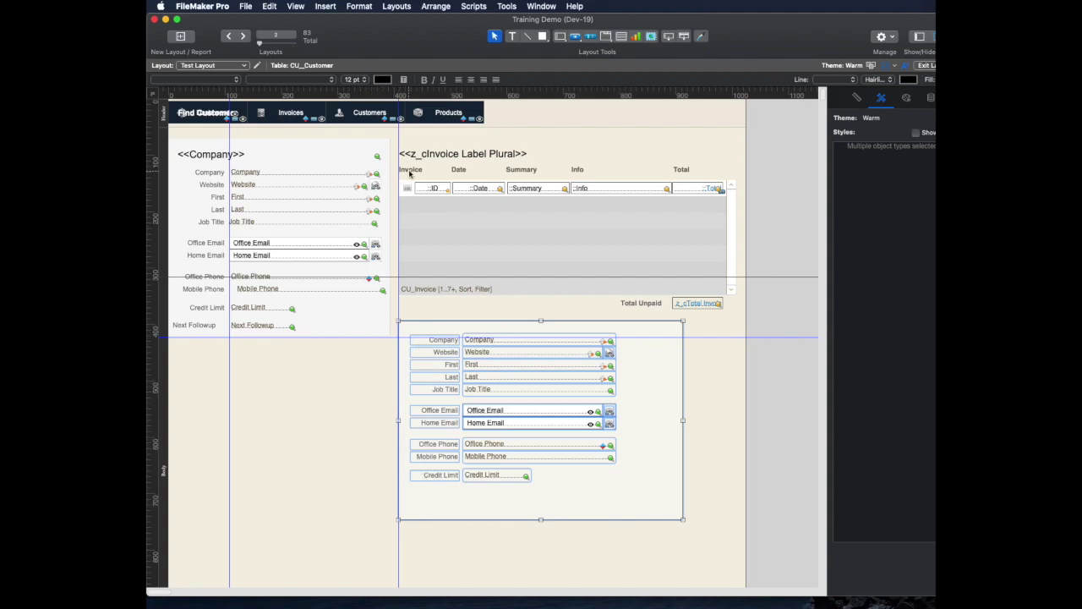
click(423, 309)
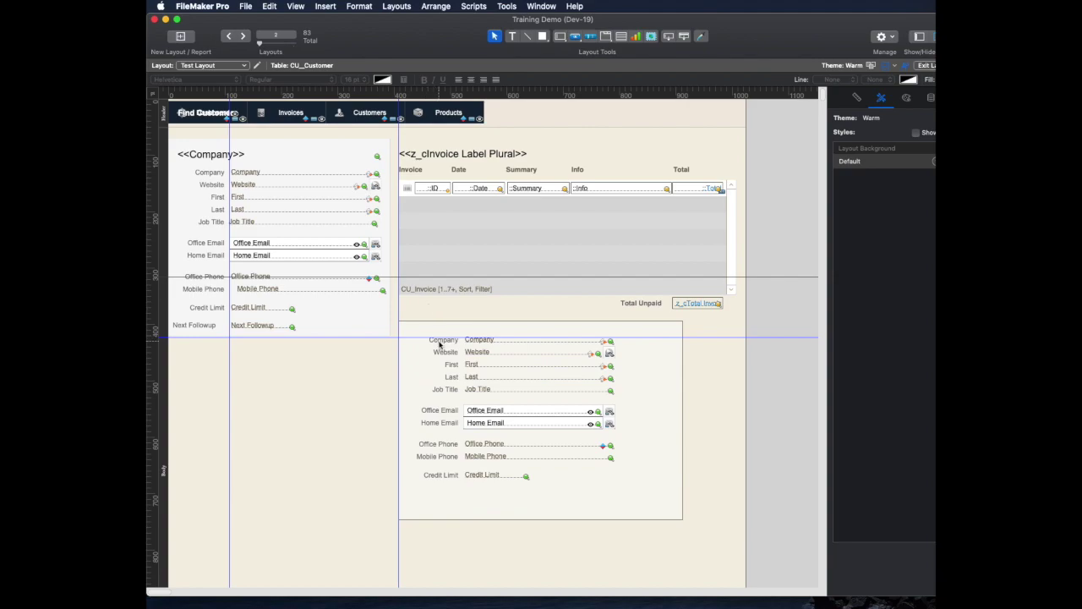